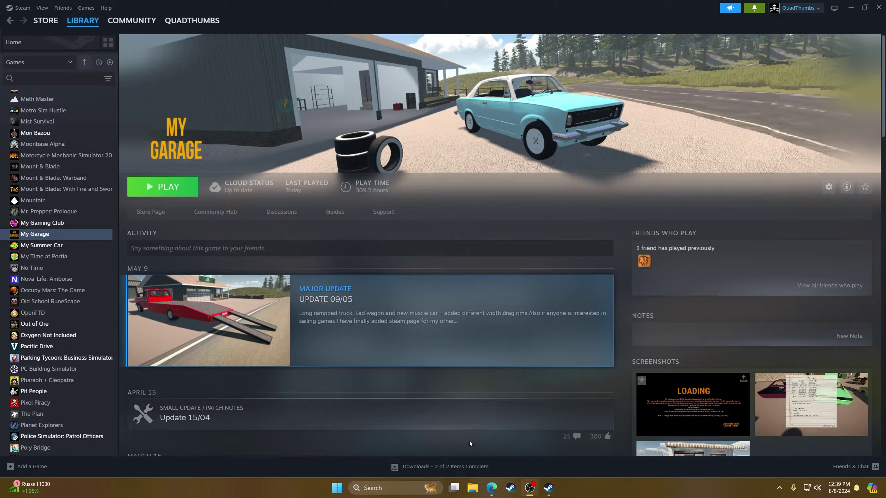
- Open the My Garage mods folder at C:\Games\Mods\My Garage in File Explorer
left_click(473, 487)
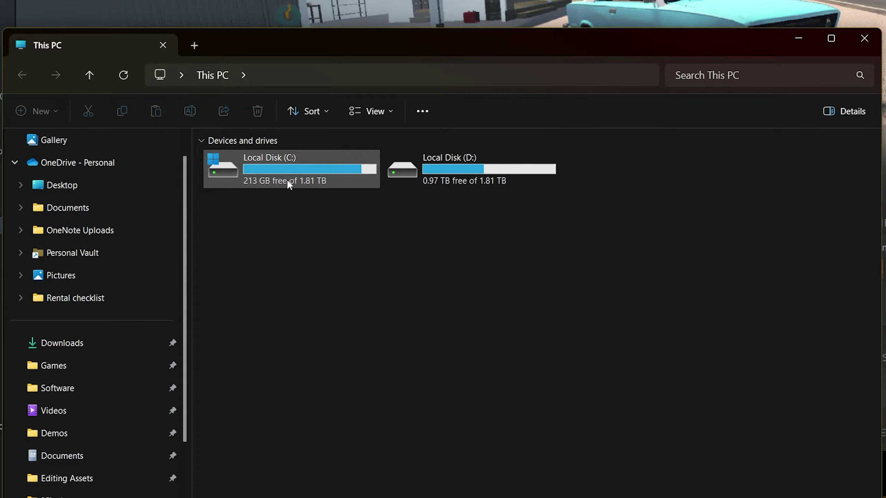
double_click(268, 179)
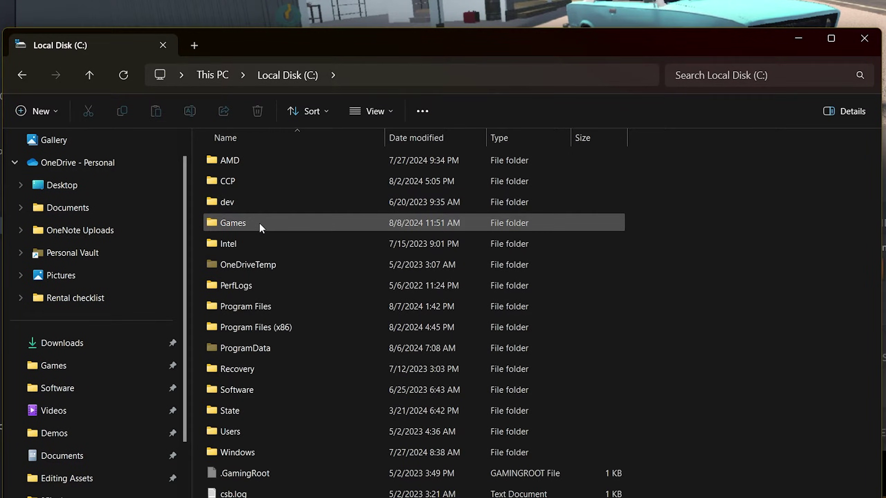
double_click(260, 224)
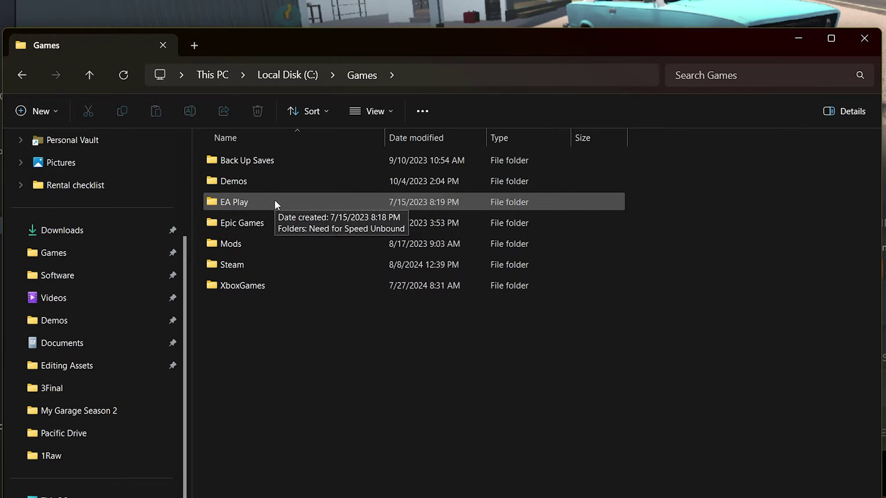
double_click(245, 242)
left_click(230, 187)
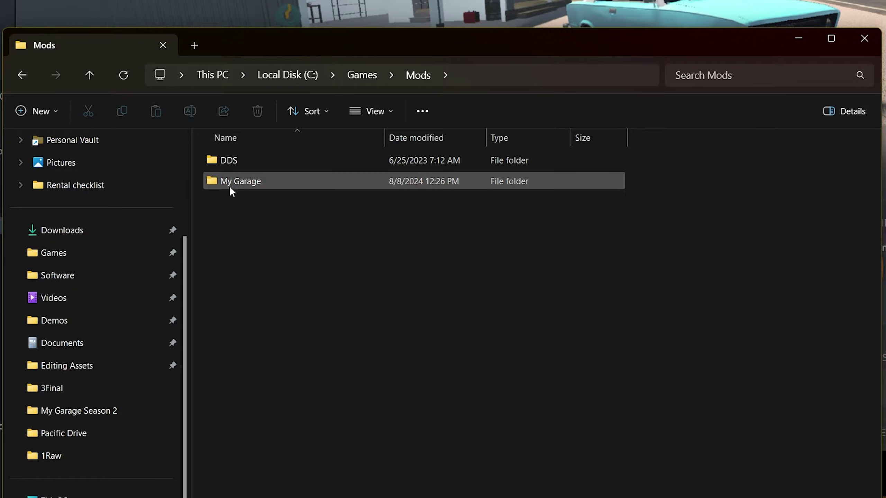
double_click(257, 182)
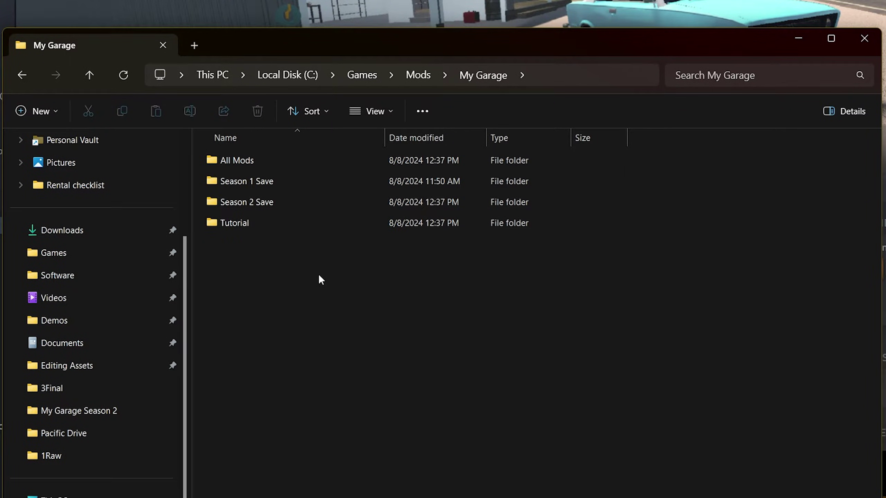
- Examine the Season 1 Save and Season 2 Save folders to see how the mods are stored per save
left_click(280, 174)
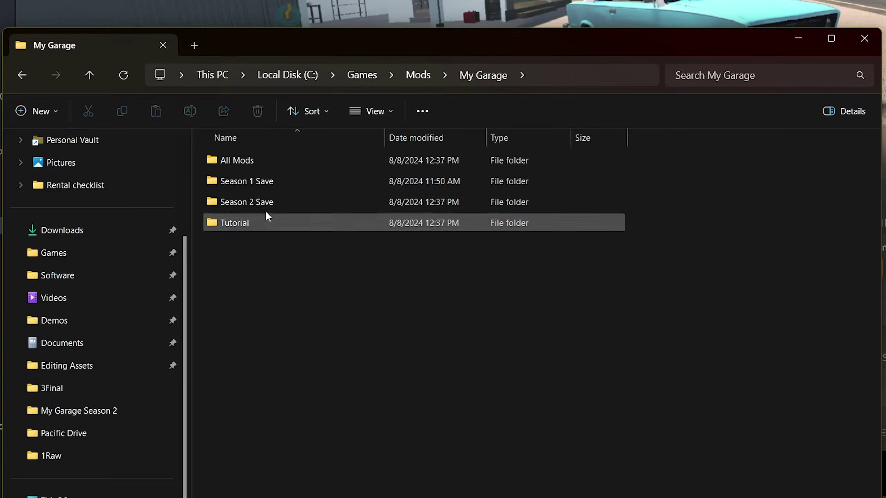
left_click(272, 177)
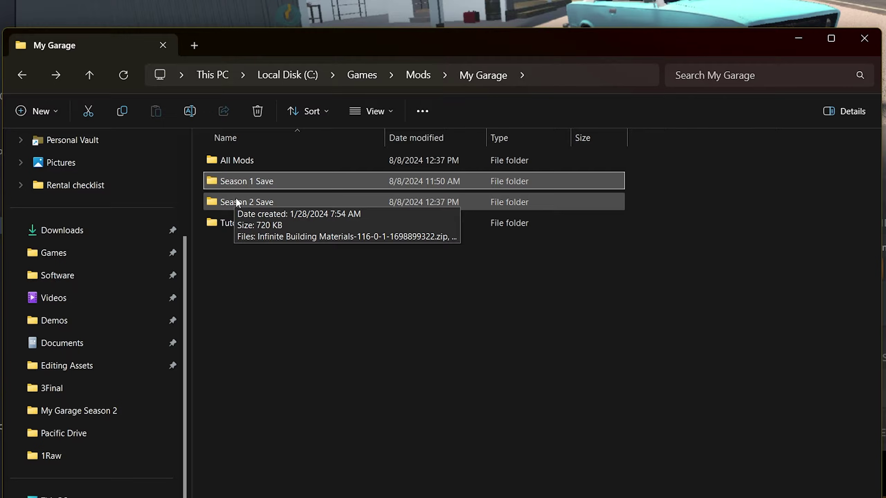
double_click(236, 199)
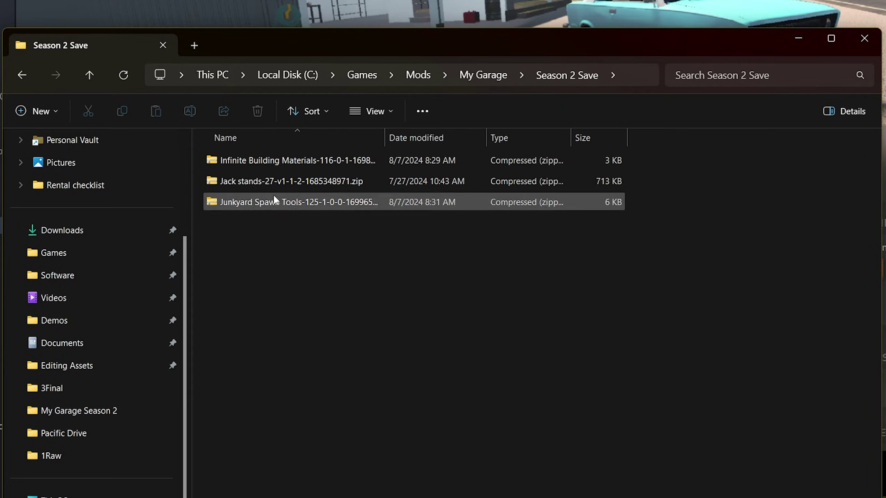
left_click(21, 75)
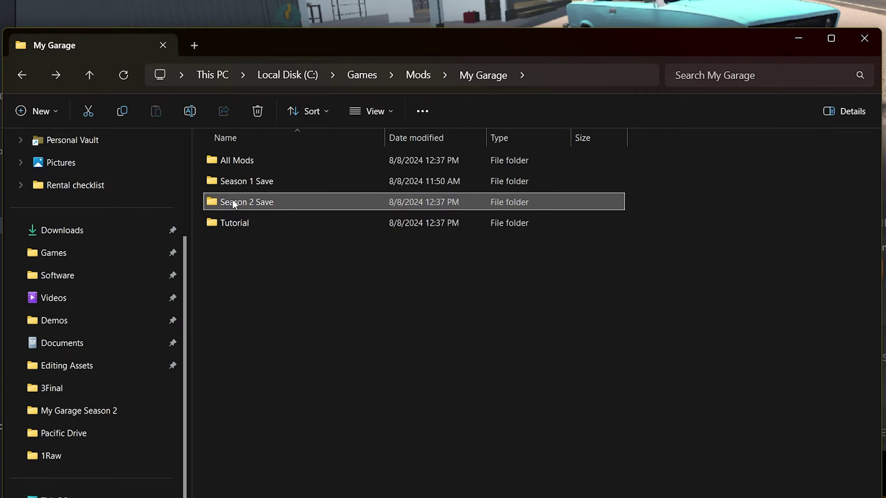
mouse_move(232, 203)
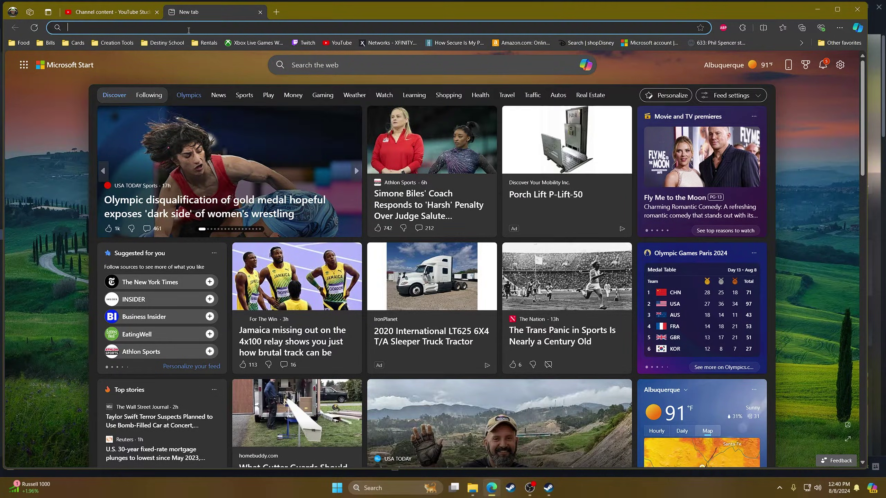
- Switch to the web browser and go to nexusmods.com
type("nexu")
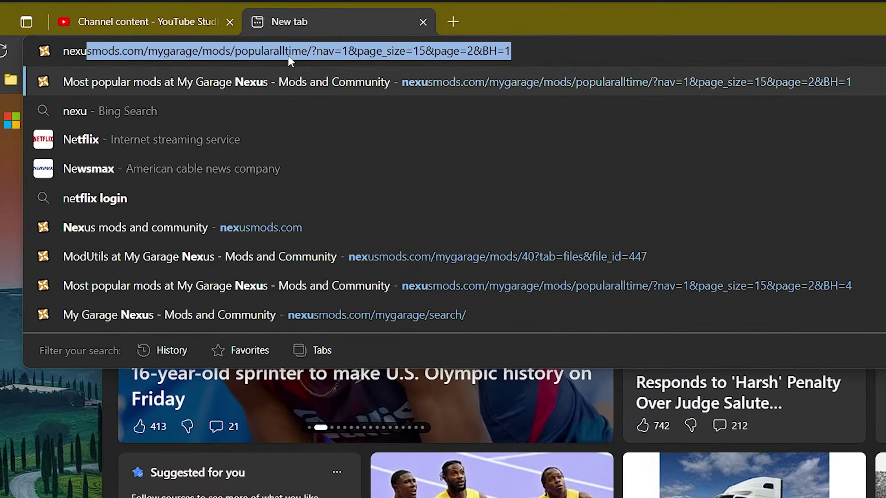
type("smods.")
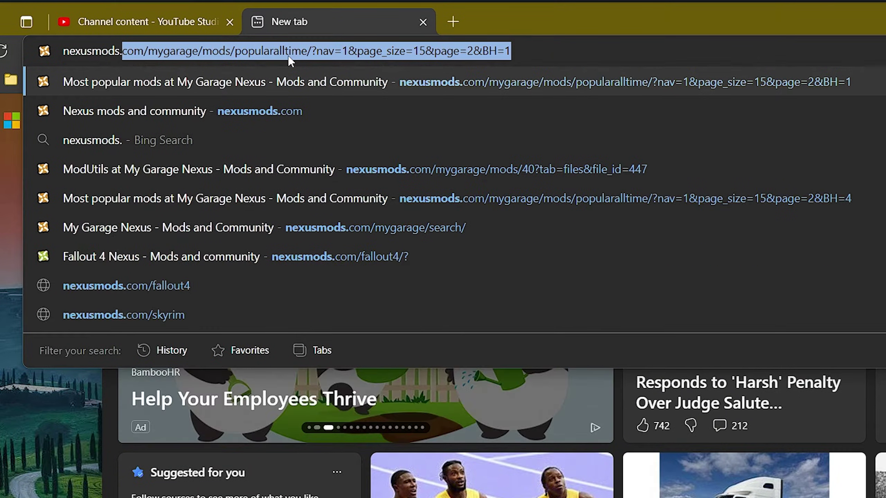
type("com")
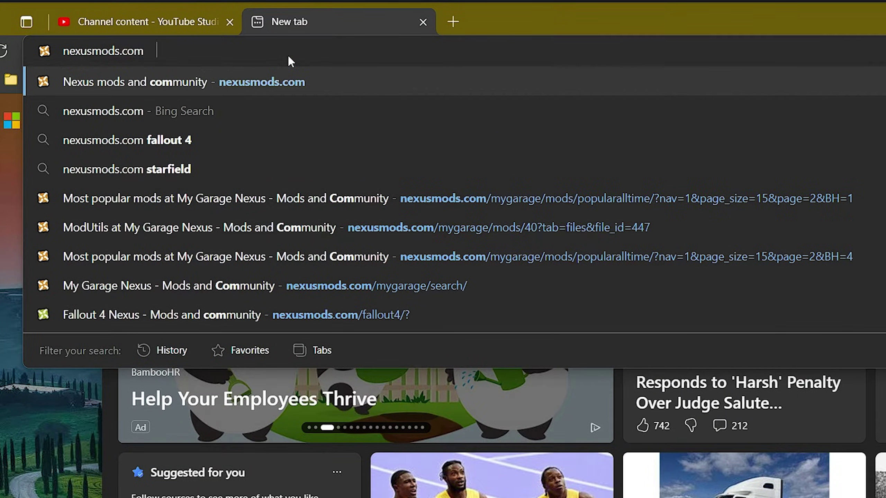
key("Return")
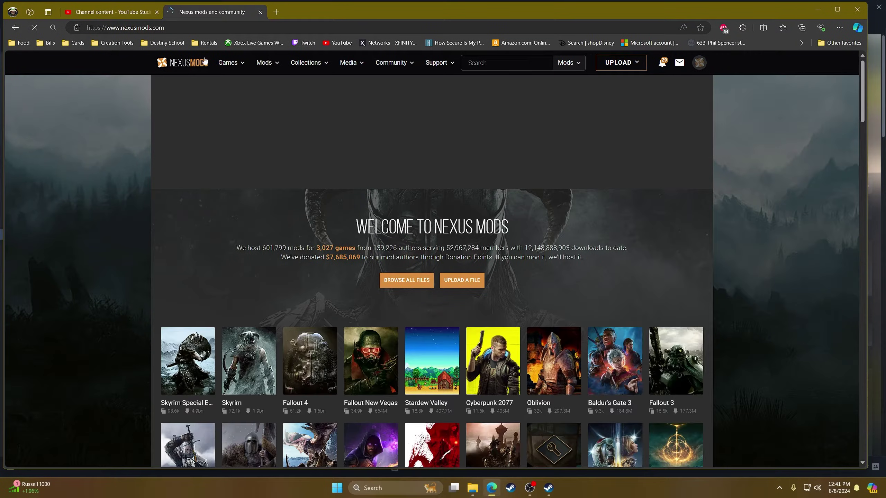
- Search Nexus Mods for "my garage" with the search limited to games
scroll(442, 226, "down", 2)
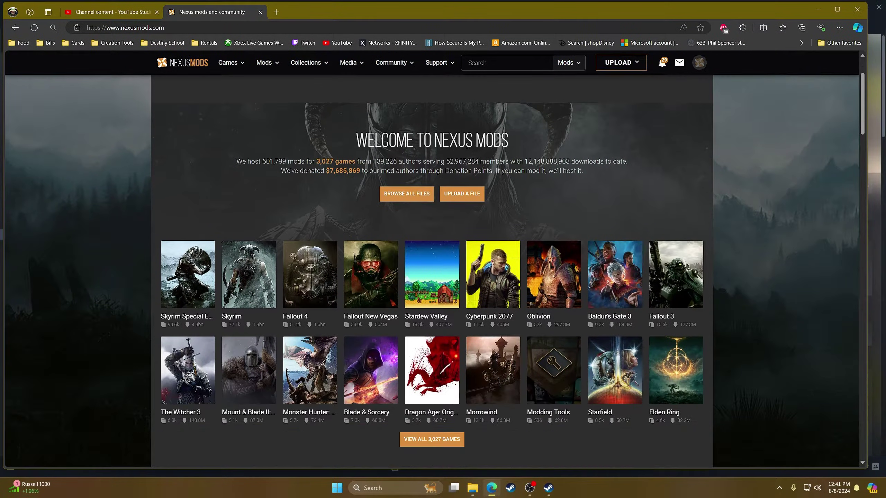
left_click(581, 65)
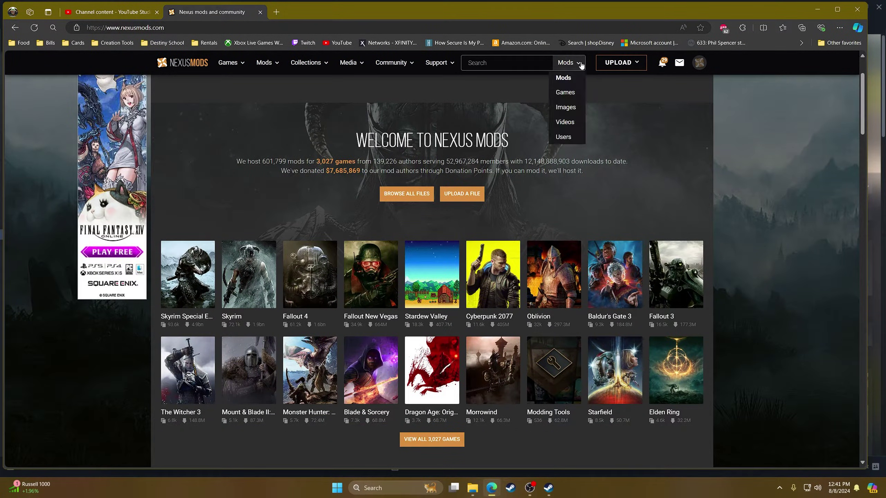
left_click(581, 65)
left_click(590, 61)
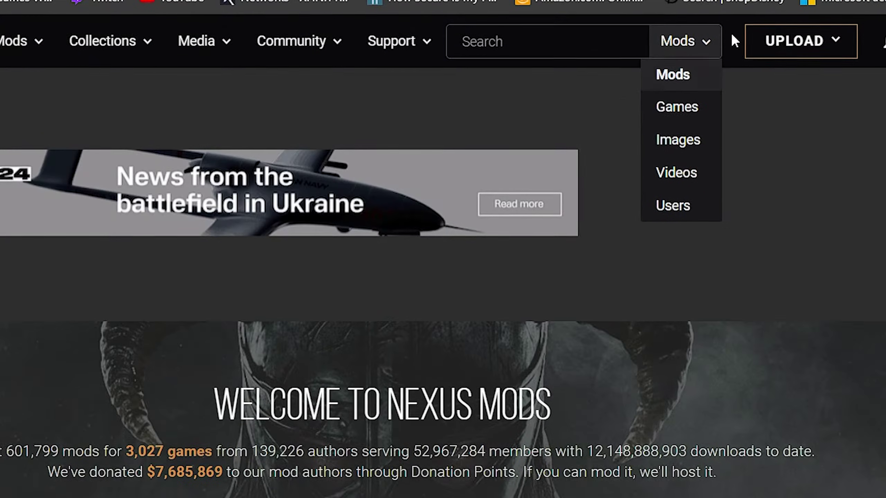
left_click(684, 114)
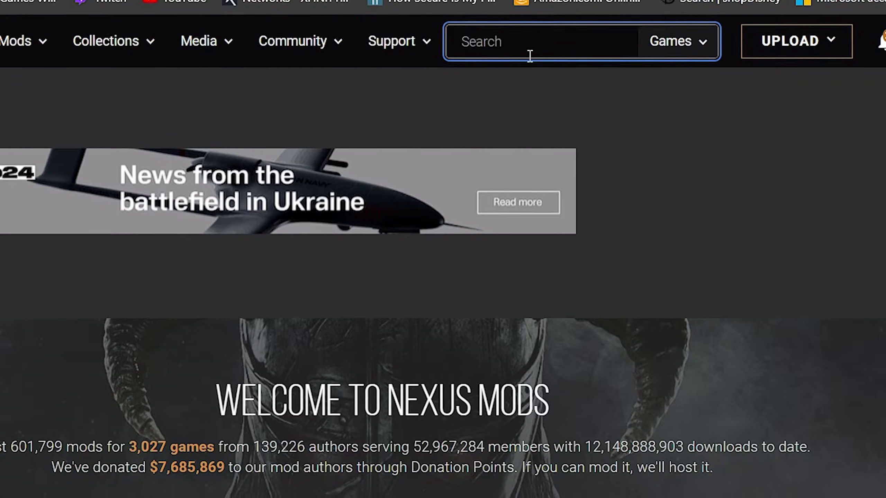
type("my garage")
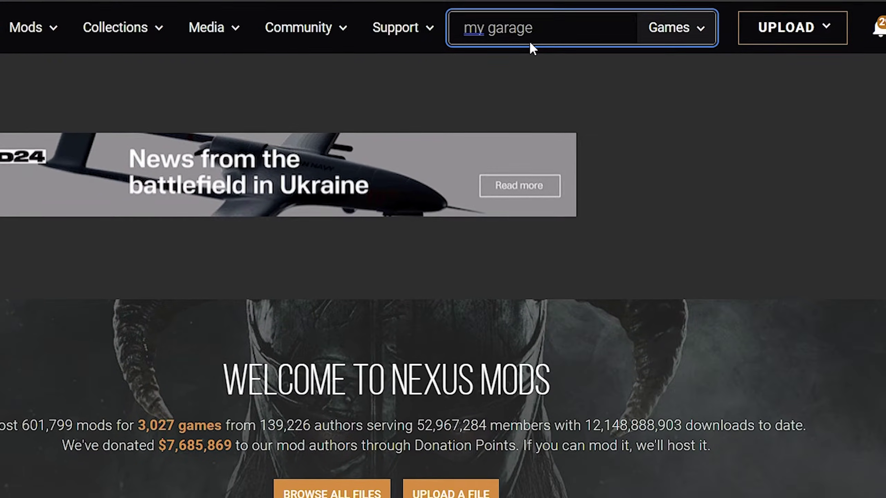
key("Return")
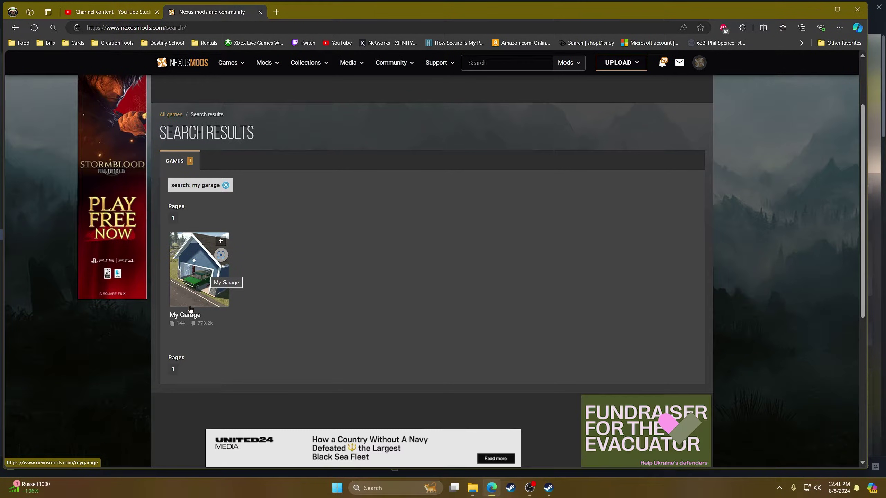
- Open the My Garage game page from the search results and look over its hot and new mods
left_click(207, 274)
scroll(285, 296, "down", 10)
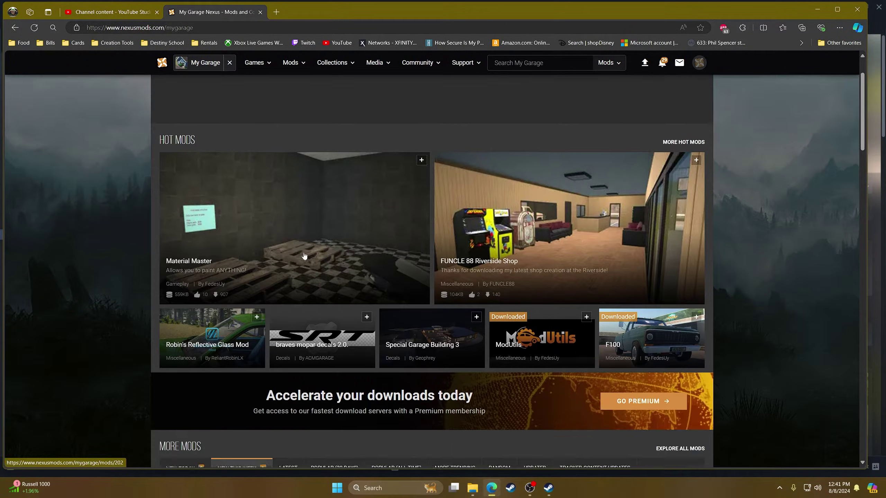
scroll(375, 265, "up", 10)
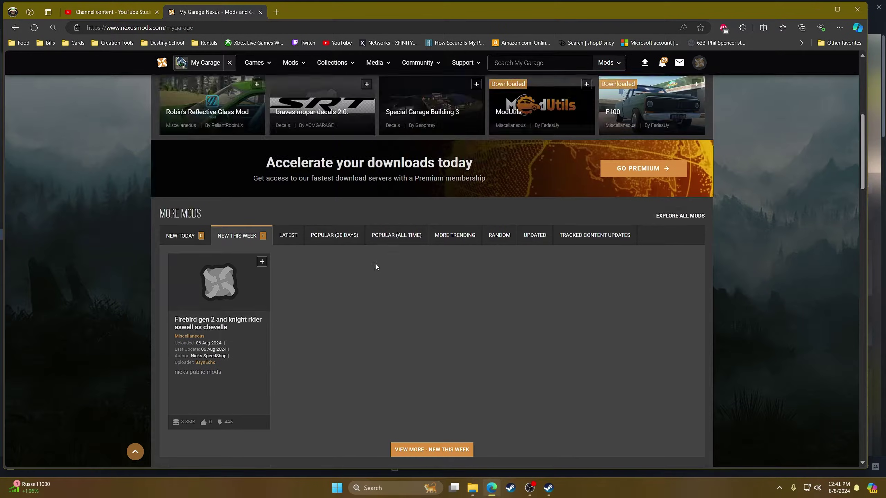
scroll(377, 268, "down", 12)
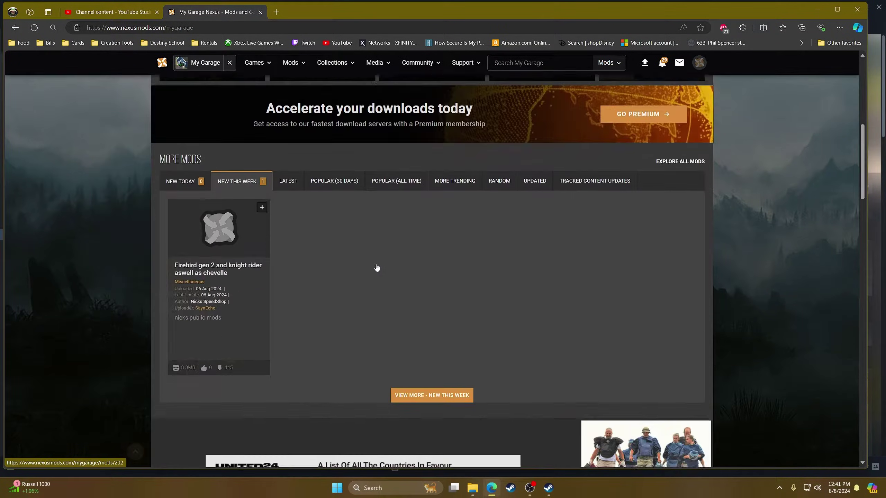
scroll(376, 276, "up", 3)
scroll(375, 276, "up", 5)
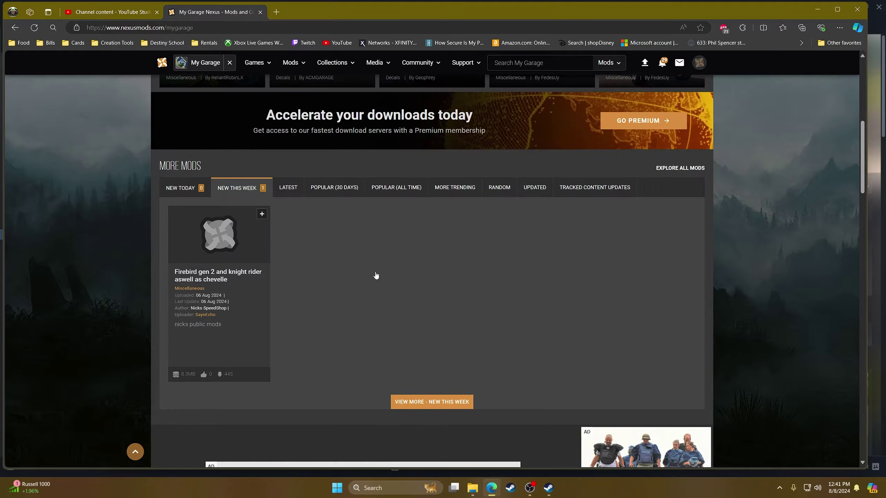
- Show My Garage's all-time popular mods and open page 1 of the full list
left_click(414, 193)
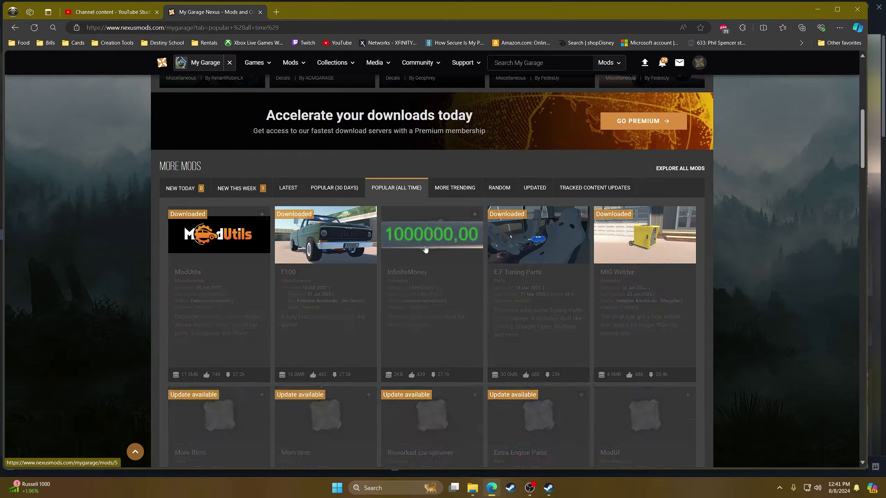
scroll(429, 273, "down", 7)
scroll(430, 273, "down", 5)
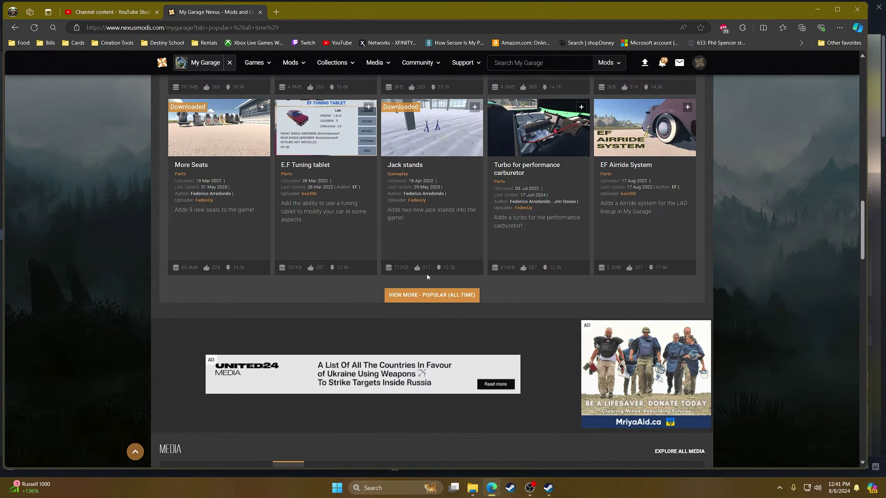
left_click(433, 294)
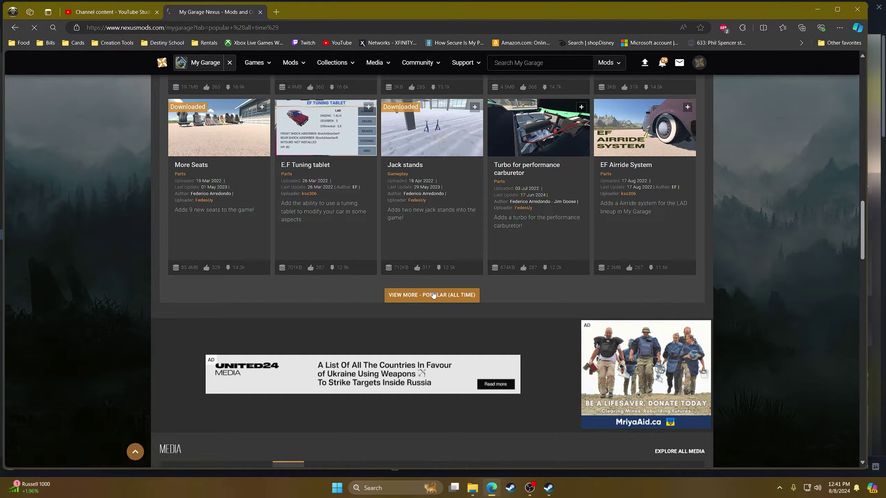
left_click(174, 220)
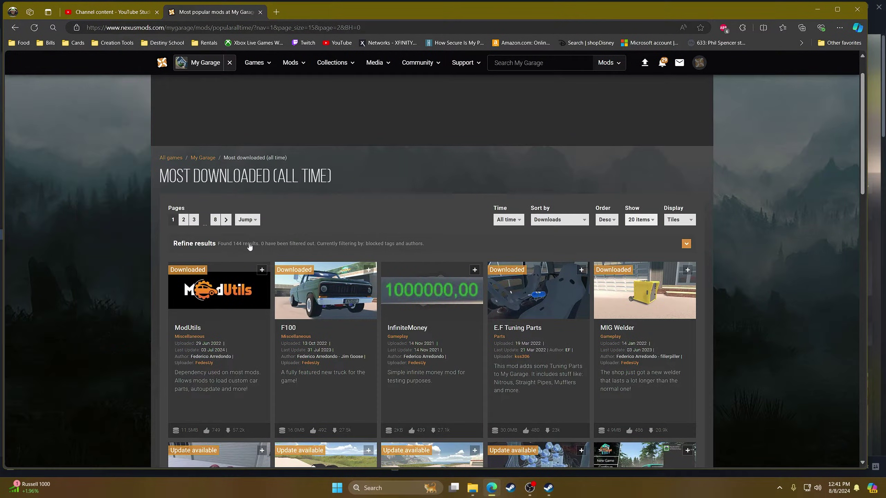
- Look through the most downloaded mods and the available sorting options
scroll(448, 262, "down", 1)
scroll(447, 259, "down", 15)
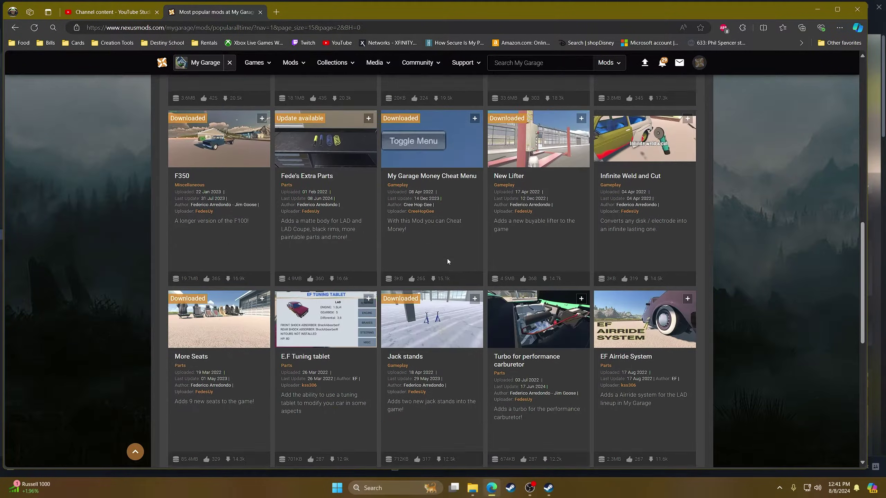
scroll(453, 272, "up", 8)
scroll(470, 249, "up", 10)
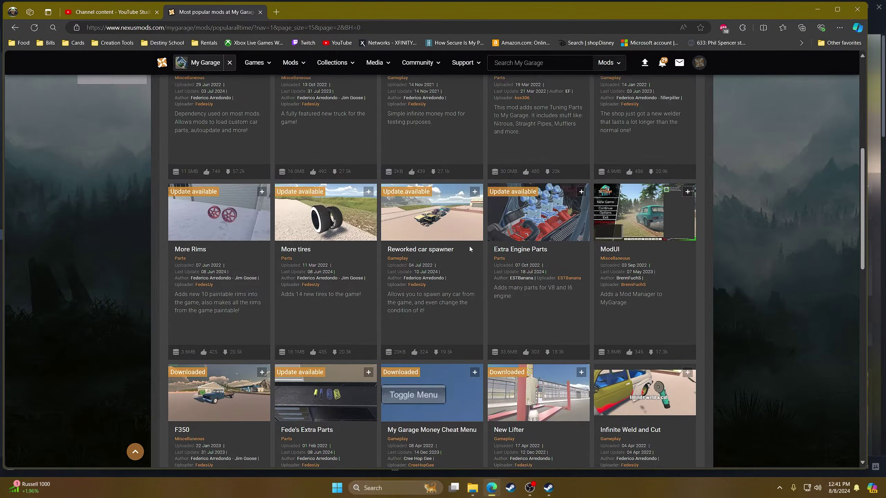
left_click(574, 177)
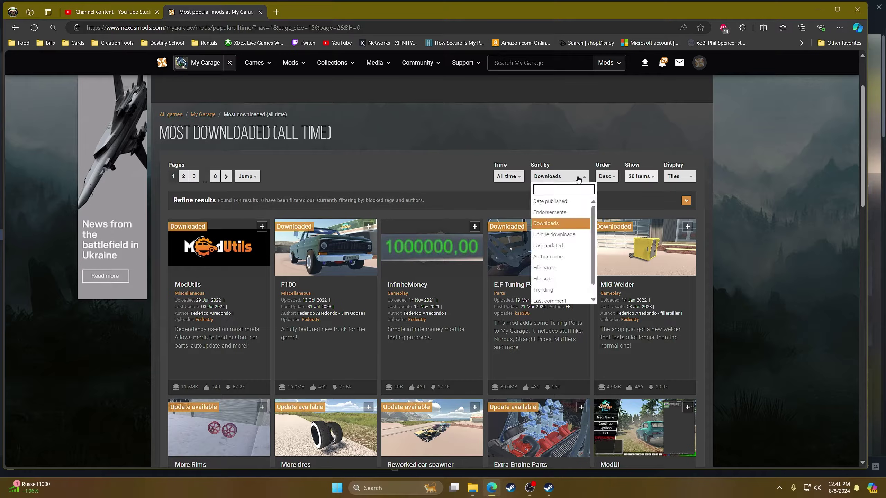
left_click(574, 178)
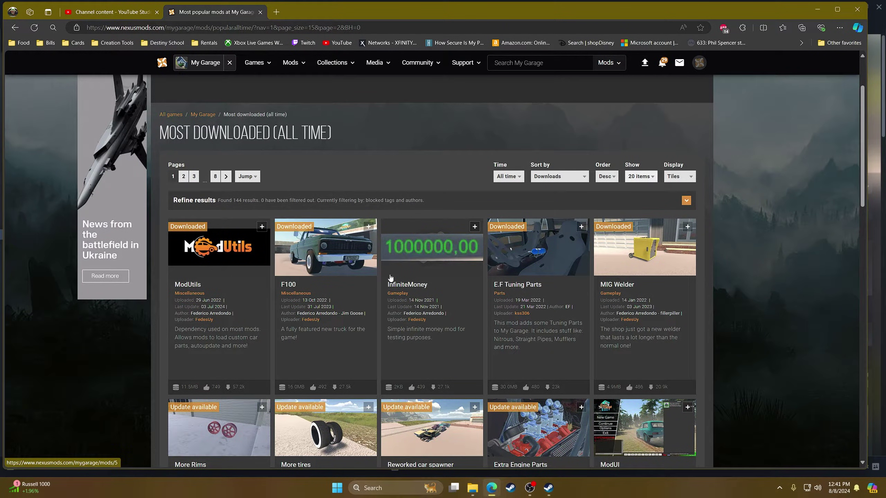
- Open the ModUtils mod page and go to its description
scroll(441, 296, "down", 1)
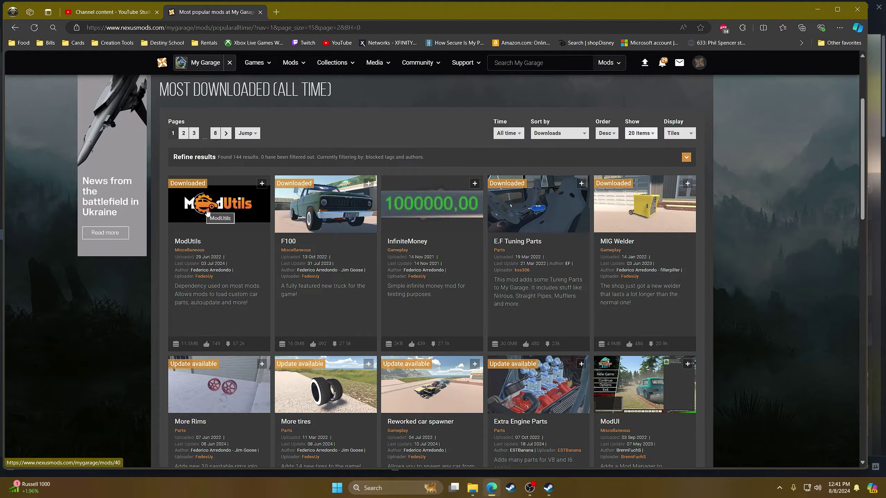
left_click(188, 242)
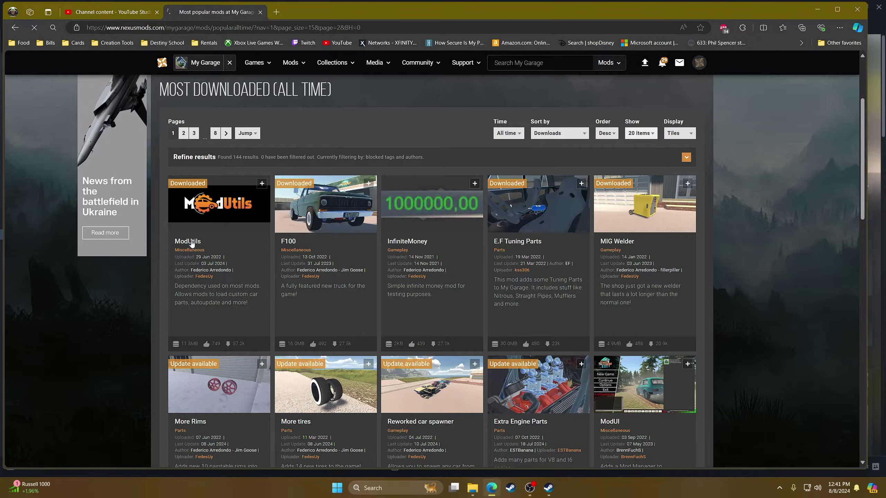
scroll(384, 288, "down", 5)
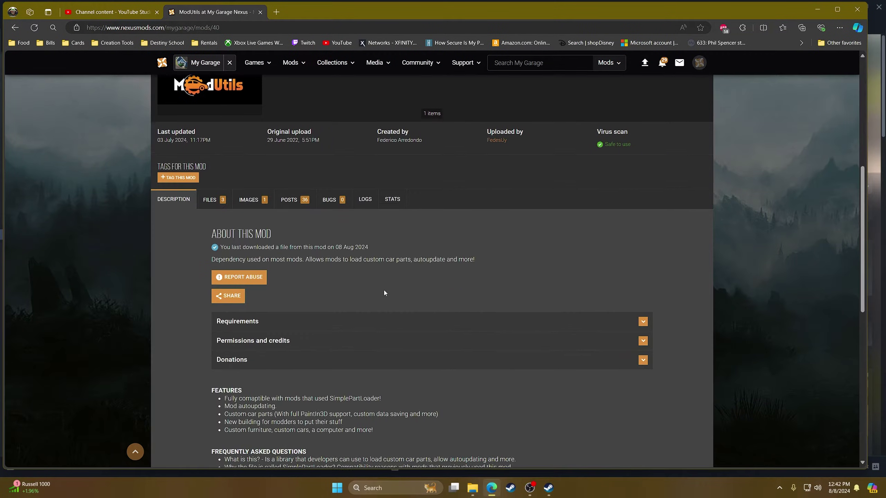
- Download the main ModUtils v1.5.0 file from the mod's files manually, using the free slow download
left_click(213, 199)
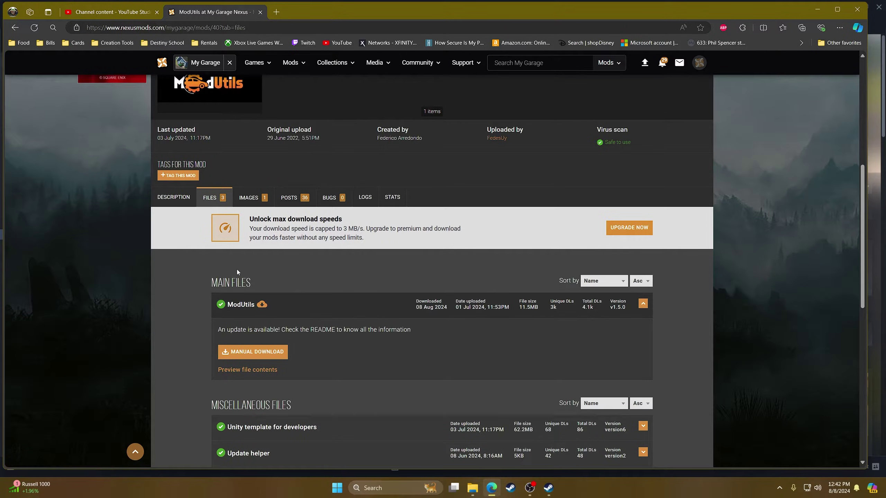
scroll(237, 270, "down", 1)
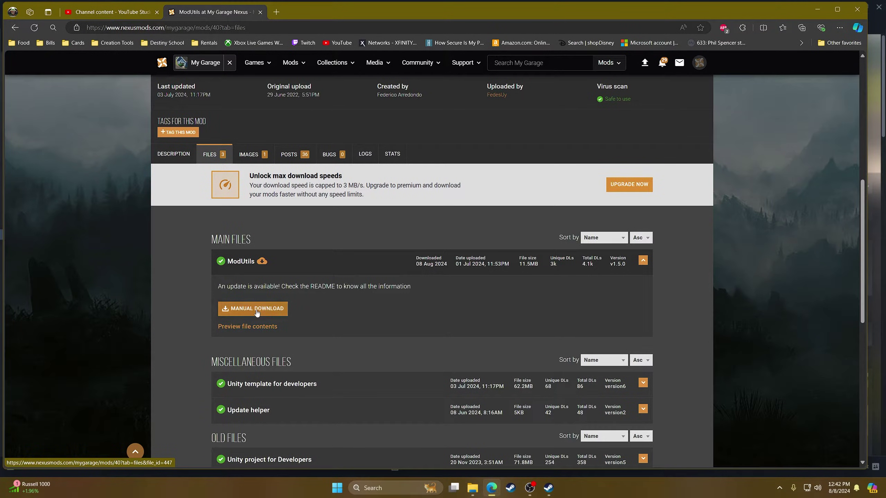
left_click(257, 309)
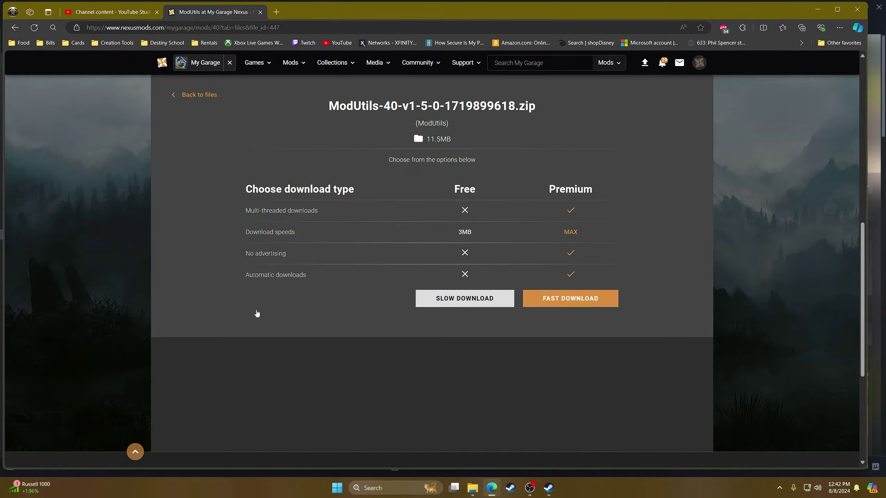
scroll(359, 352, "up", 1)
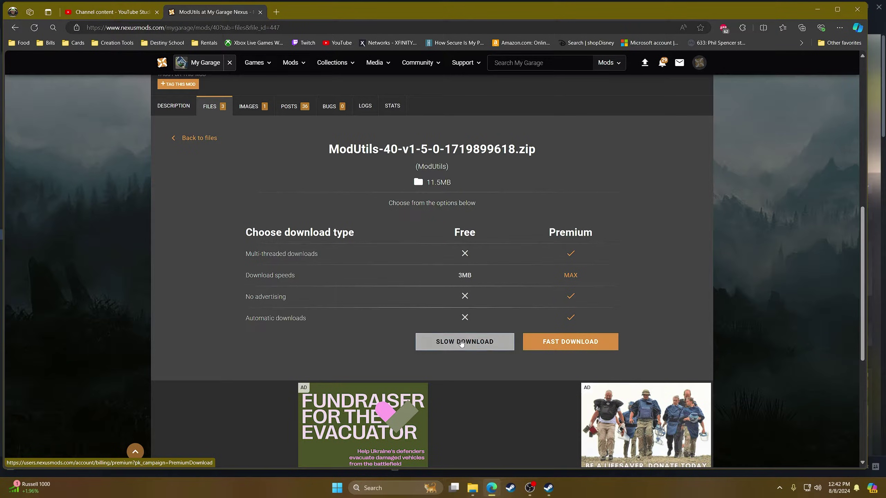
left_click(472, 342)
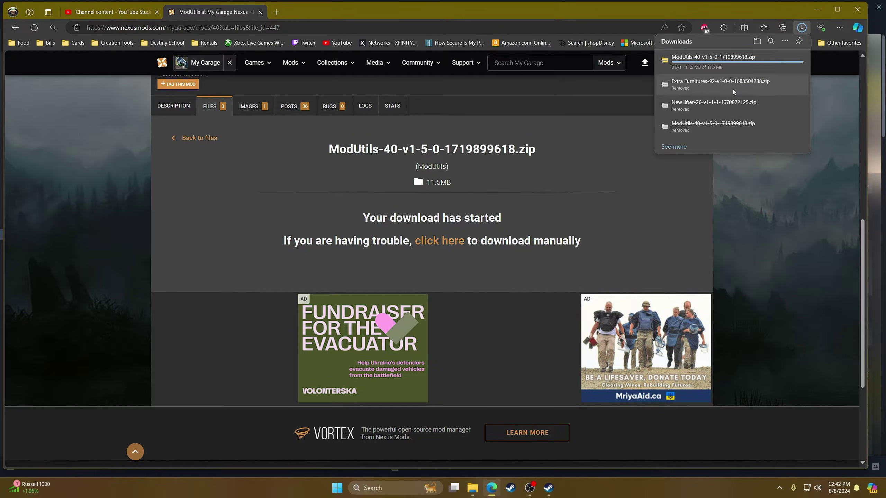
- Switch to File Explorer and cut ModUtils-40-v1-5-0-1719899618.zip from the Downloads folder
left_click(474, 492)
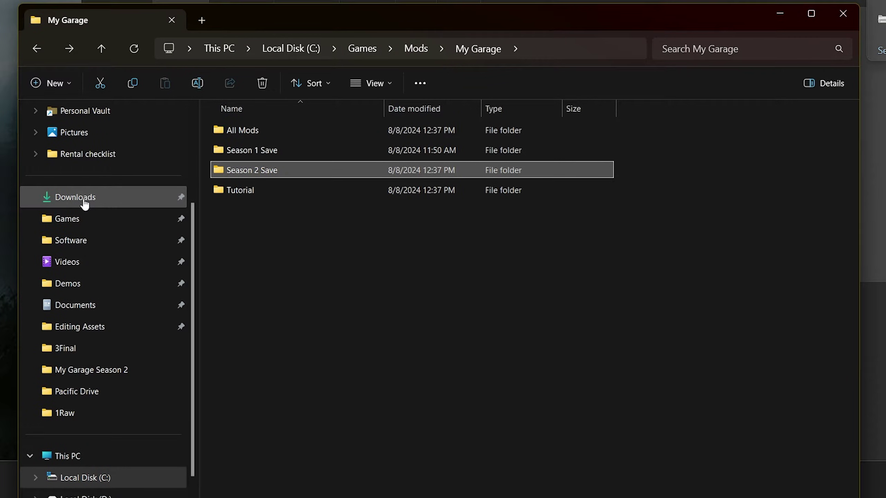
left_click(86, 203)
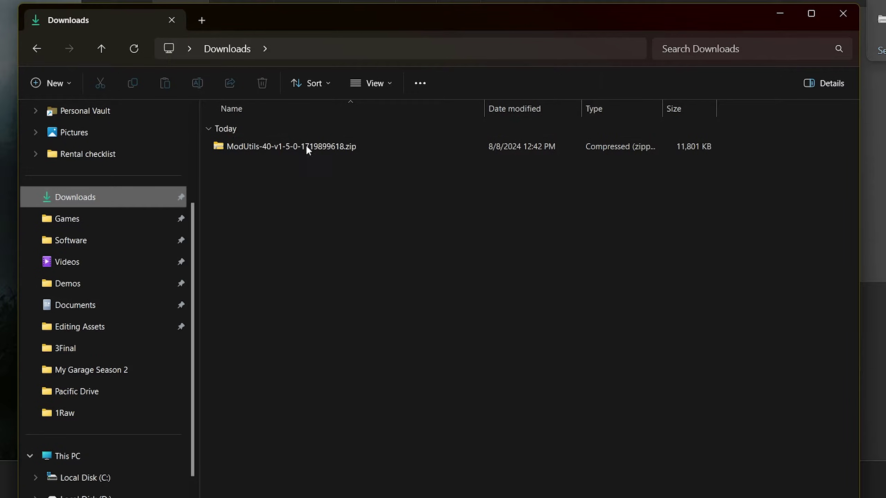
right_click(274, 145)
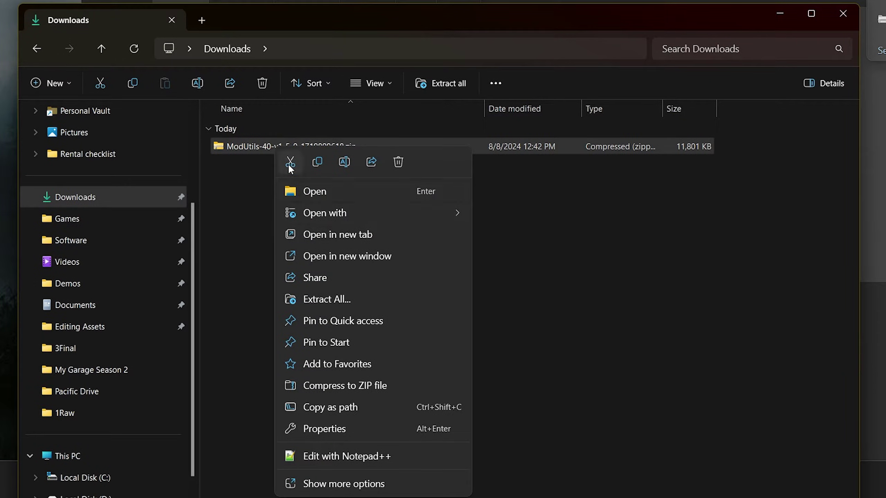
left_click(290, 164)
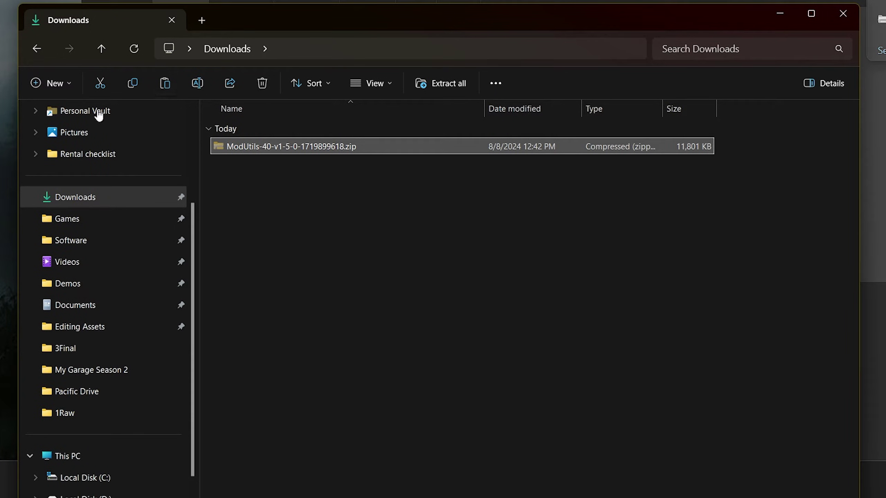
- Paste the ModUtils zip into the All Mods folder under C:\Games\Mods\My Garage
left_click(110, 484)
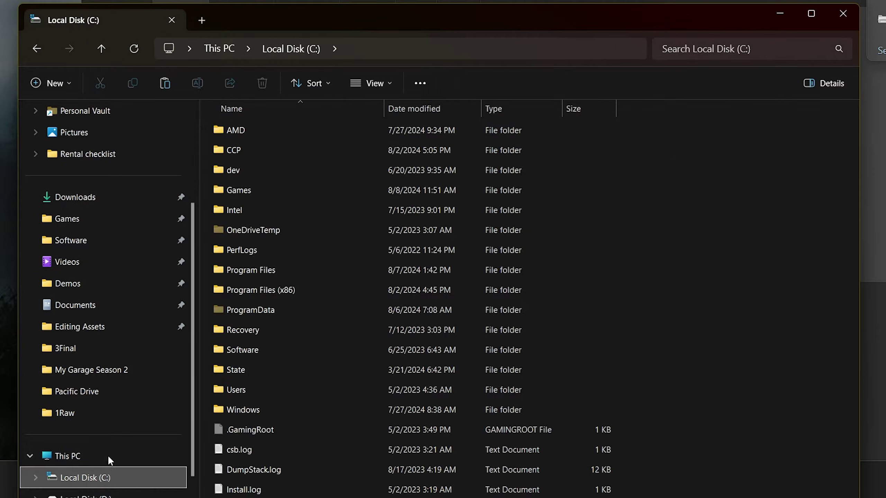
double_click(249, 190)
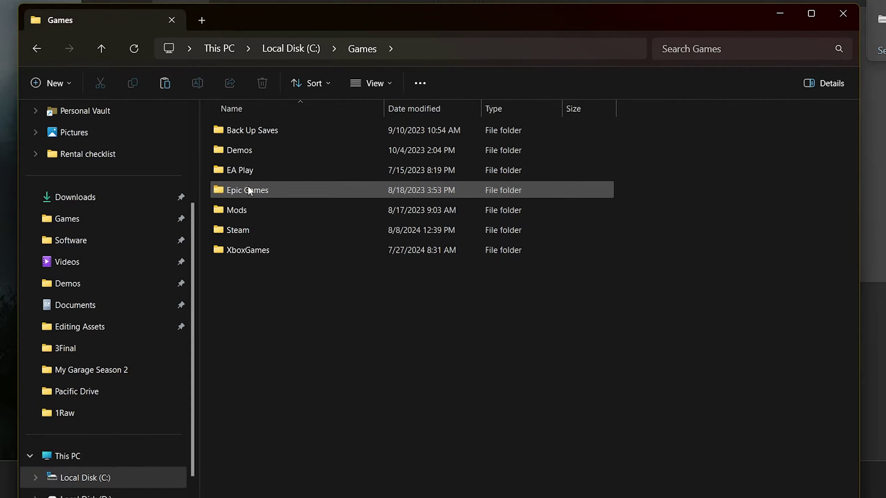
double_click(244, 213)
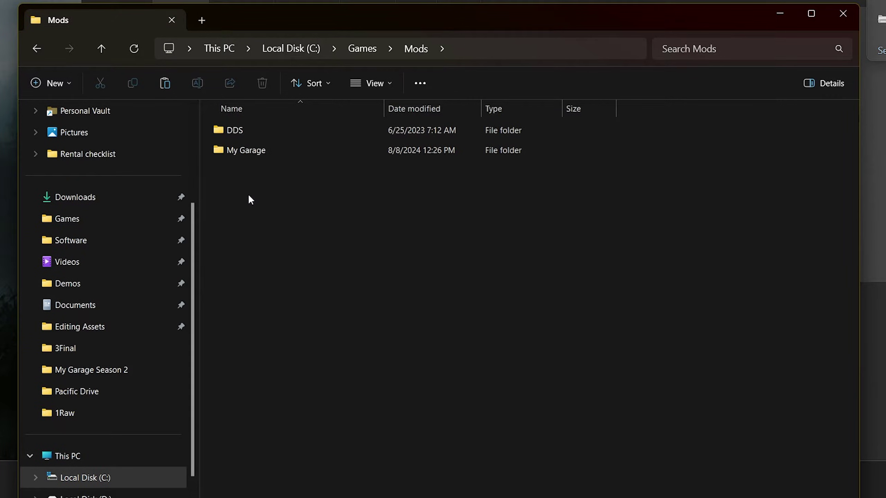
double_click(248, 154)
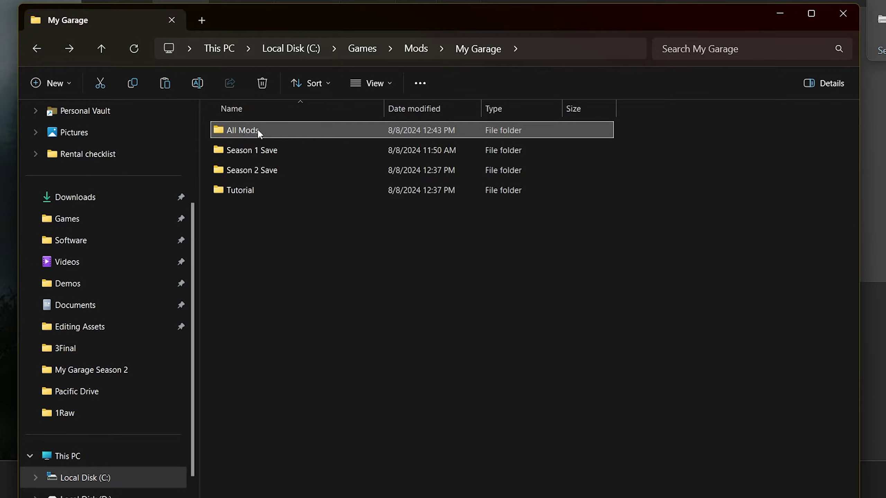
double_click(247, 131)
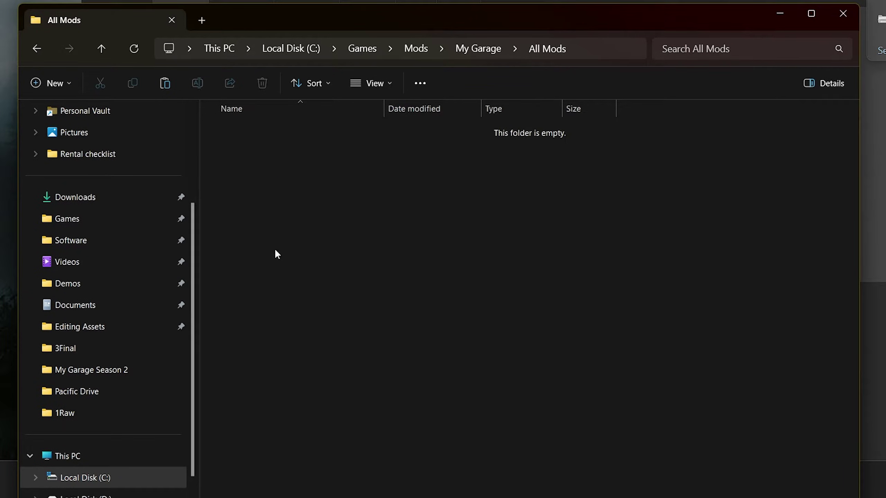
right_click(298, 220)
left_click(266, 240)
key("ctrl+v")
right_click(317, 231)
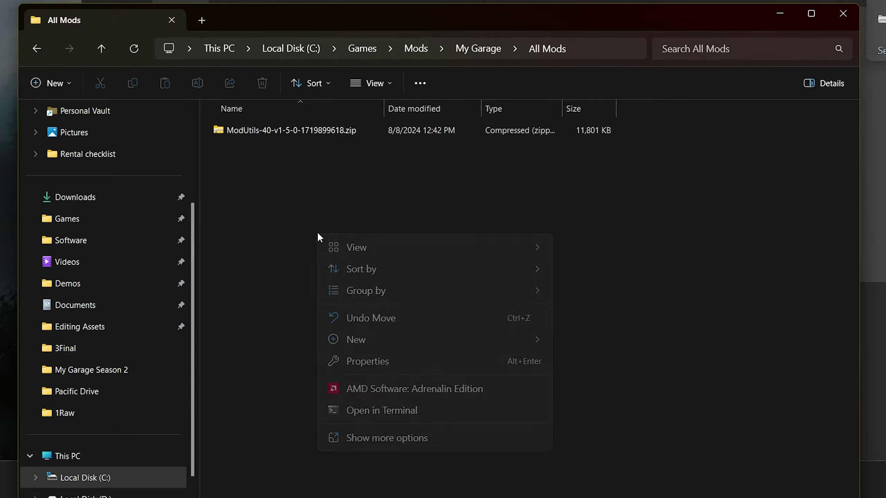
left_click(261, 233)
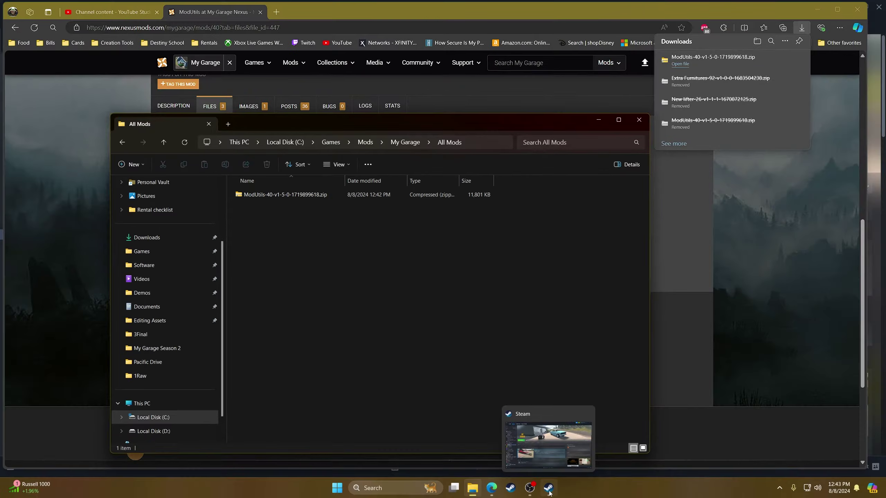
- Switch to Steam, find My Garage in the library's game list and browse its local files
left_click(552, 446)
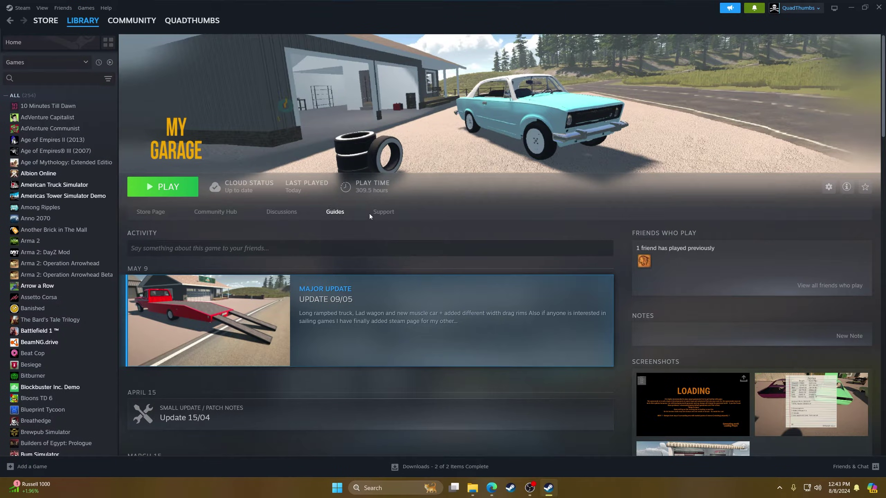
left_click(83, 20)
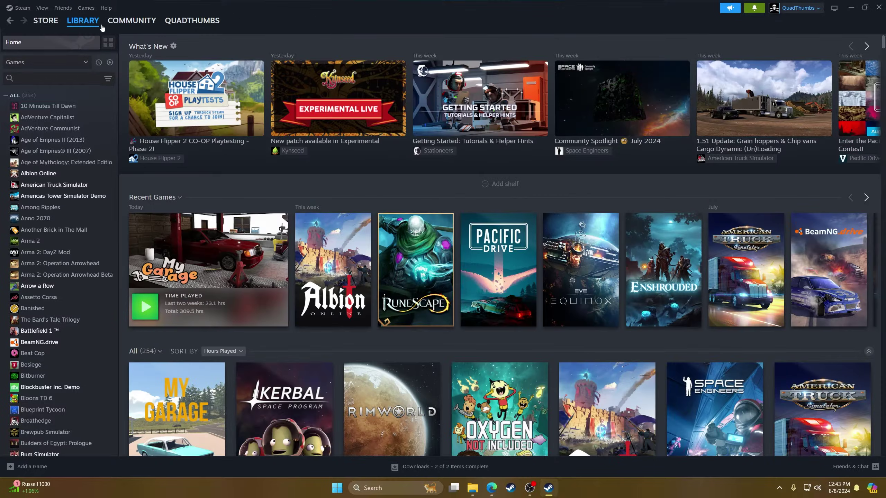
mouse_move(78, 22)
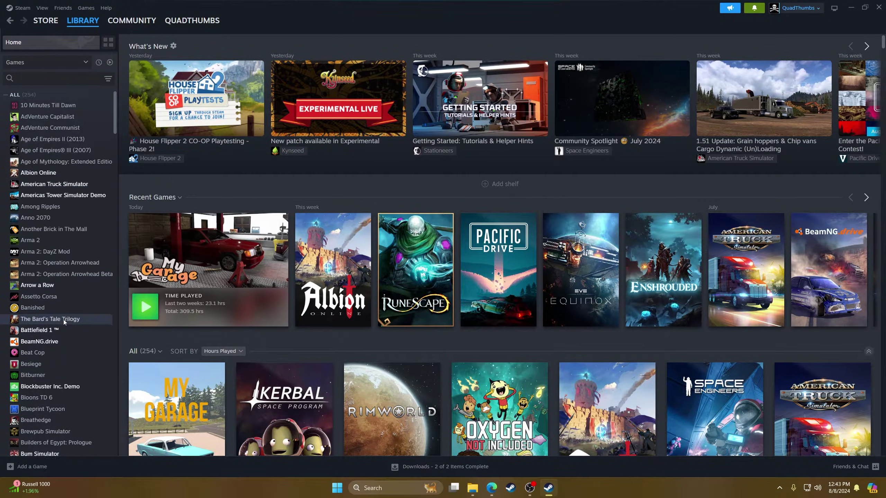
scroll(63, 340, "down", 15)
scroll(63, 343, "down", 15)
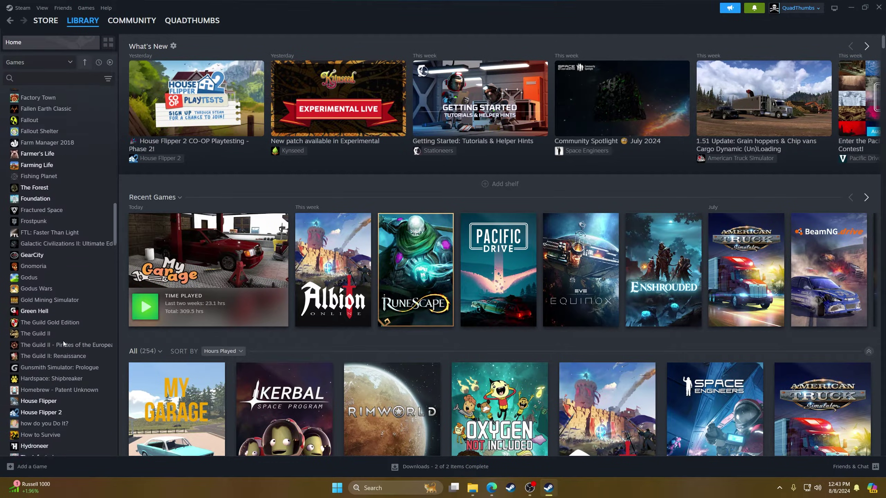
scroll(63, 343, "down", 2)
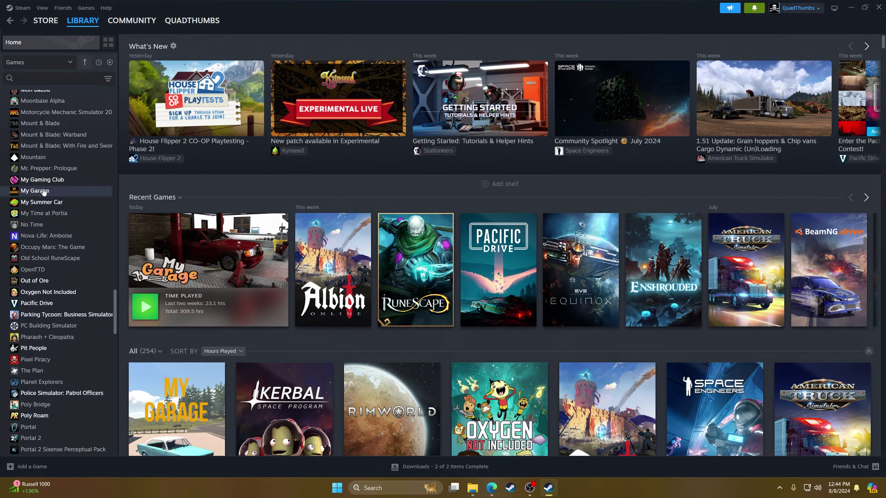
left_click(41, 194)
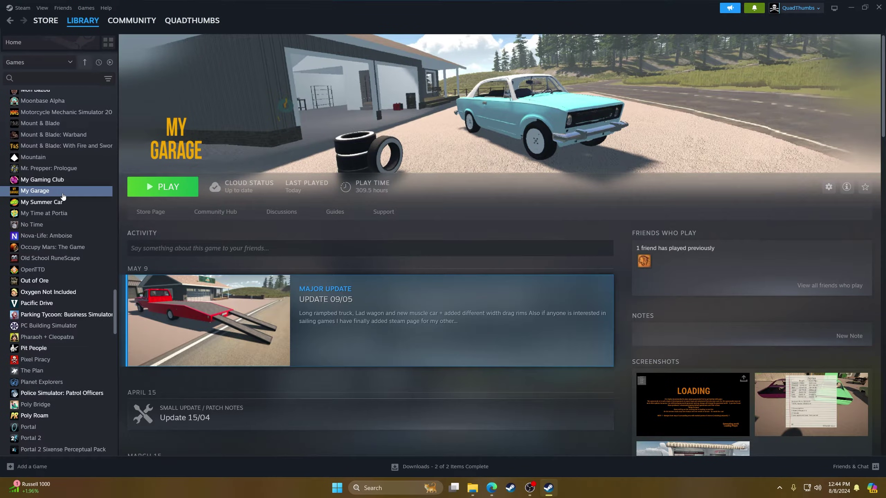
right_click(65, 193)
mouse_move(91, 244)
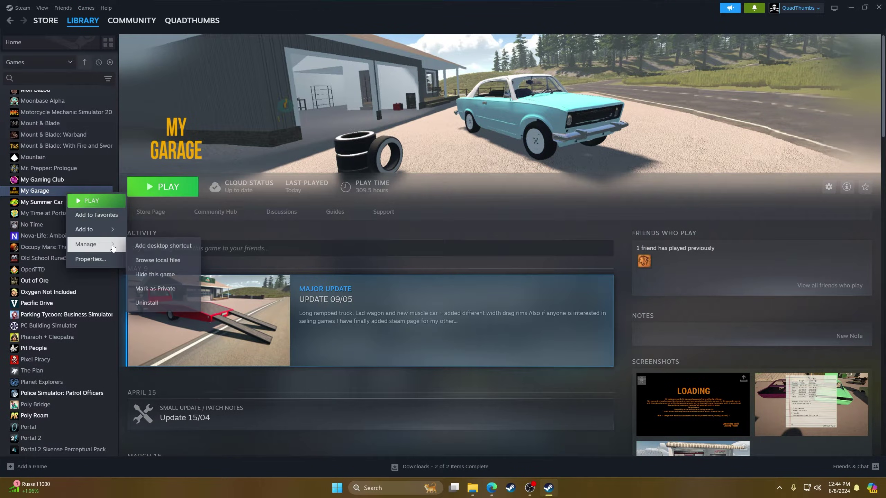
left_click(161, 261)
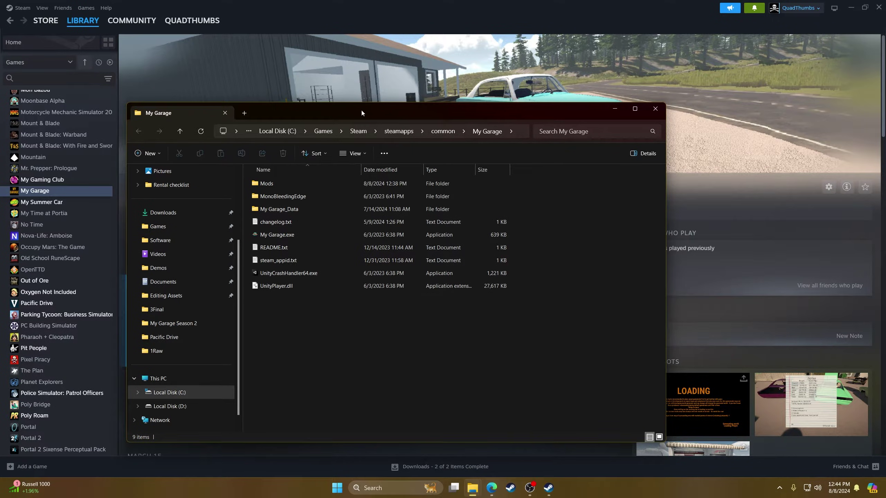
- Arrange the My Garage game folder and All Mods side by side and copy the ModUtils zip's entire contents into the game folder
left_click_drag(361, 109, 884, 150)
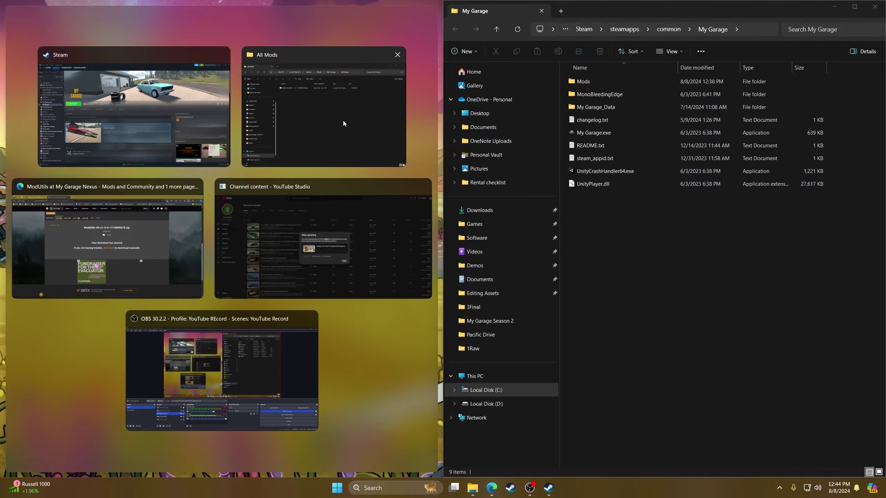
left_click(330, 130)
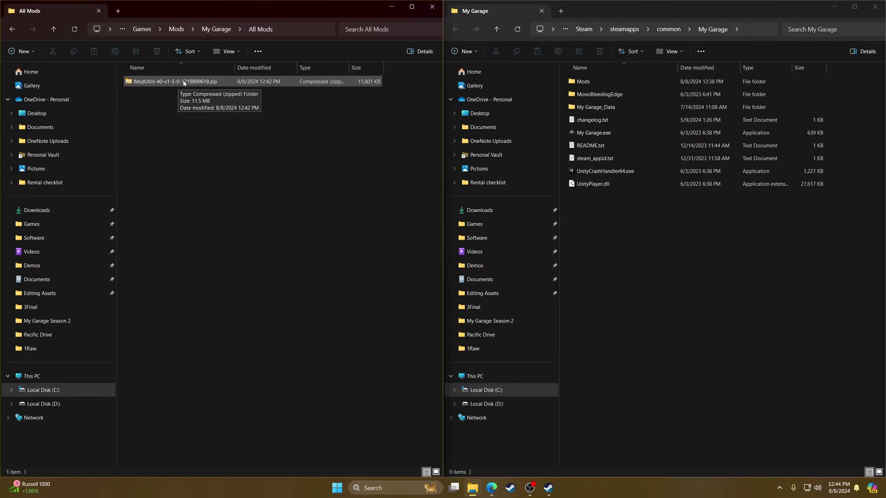
double_click(170, 83)
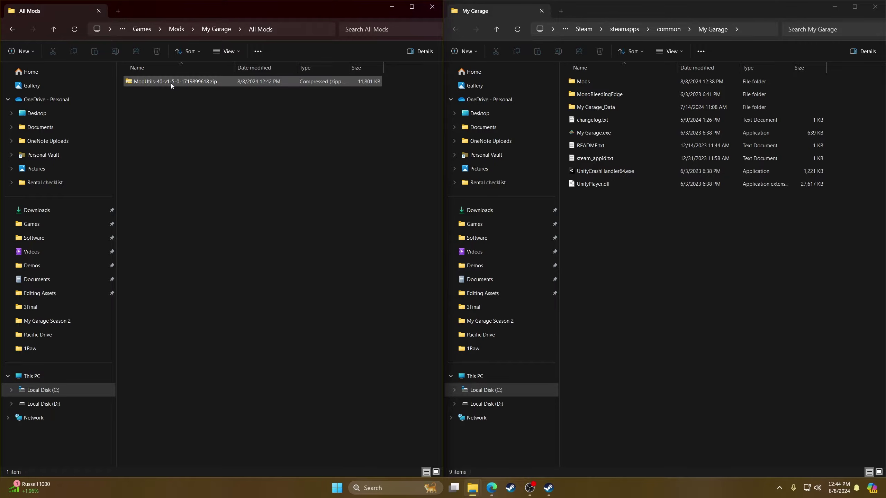
left_click_drag(185, 166, 622, 303)
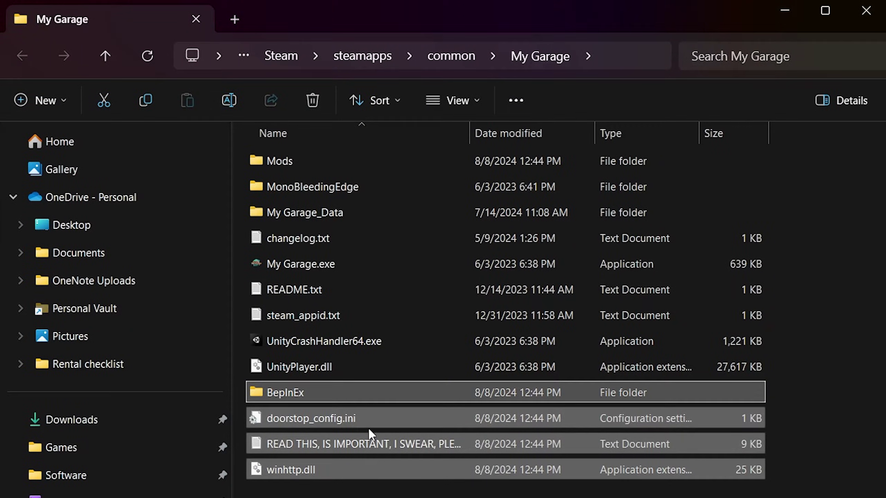
left_click(375, 390)
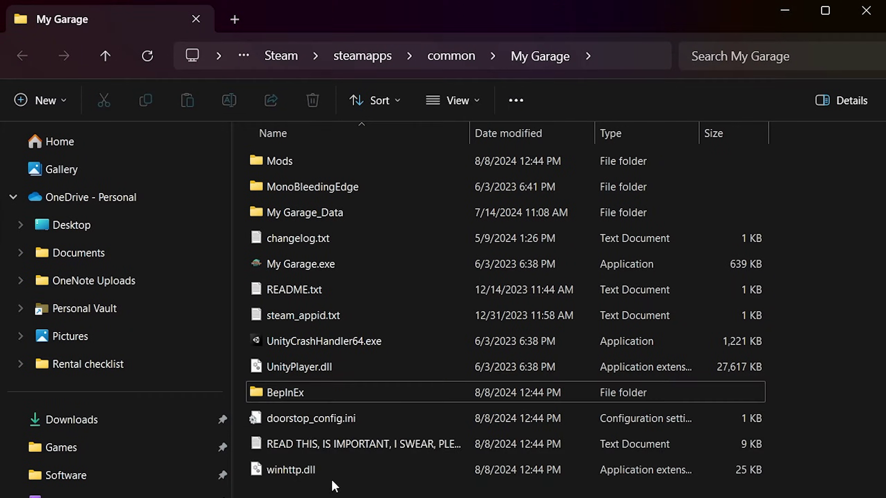
- Check the contents of the game's Mods folder, and return from the ModUtils archive to the All Mods folder
double_click(271, 161)
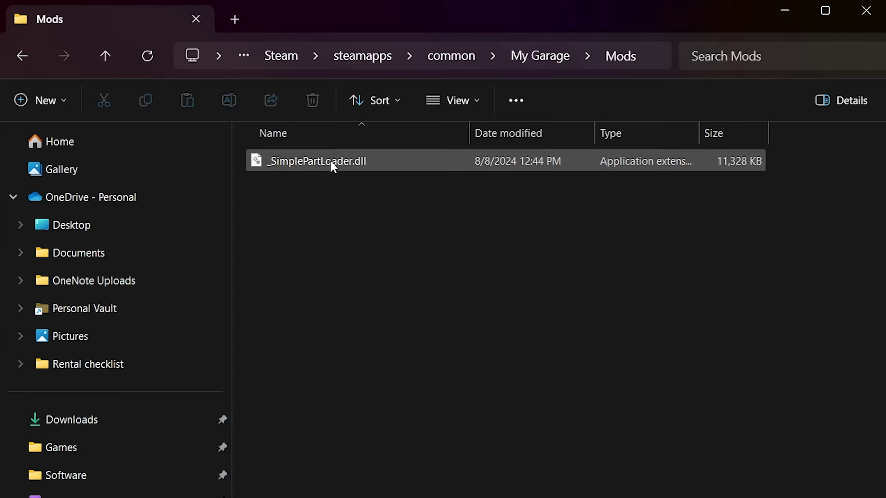
left_click(24, 60)
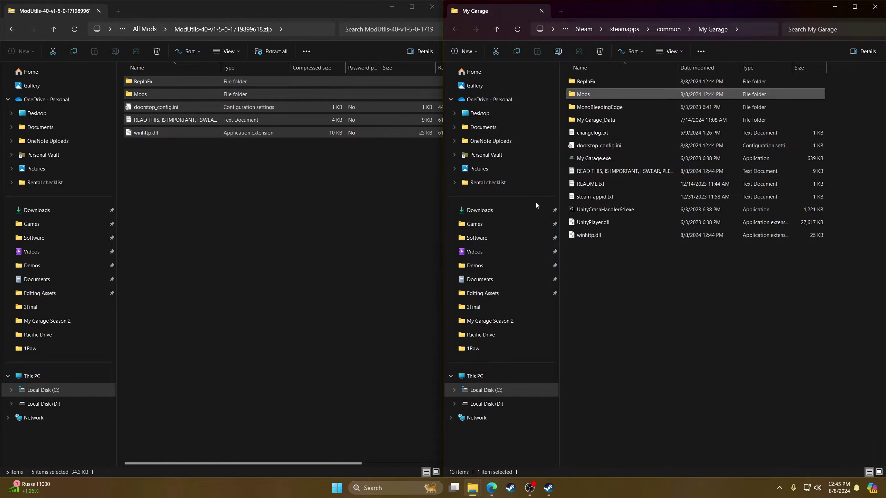
left_click(192, 176)
key("alt+Left")
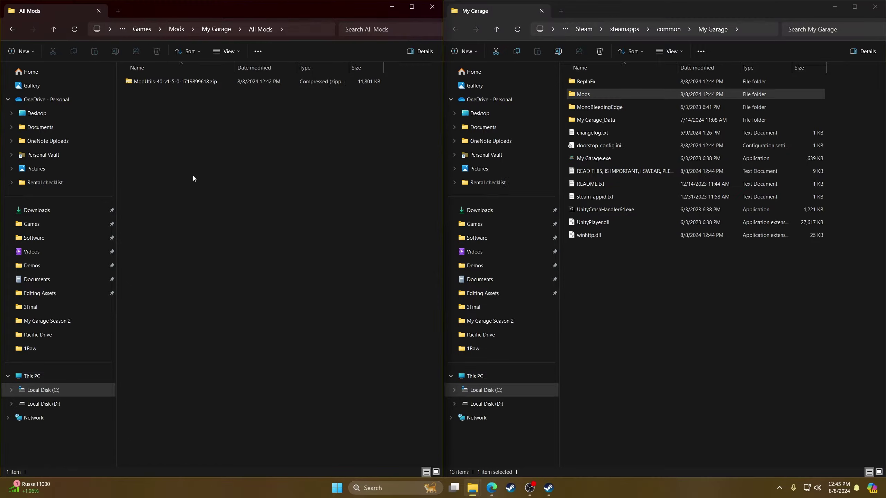
- Rename the ModUtils archive in the All Mods folder to zModUtils-40-v1-5-0-1719899618.zip
left_click(134, 82)
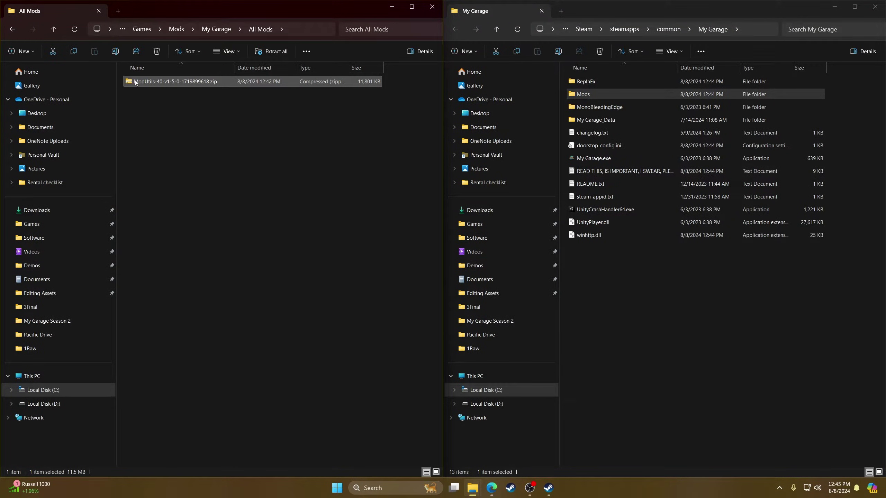
left_click(135, 82)
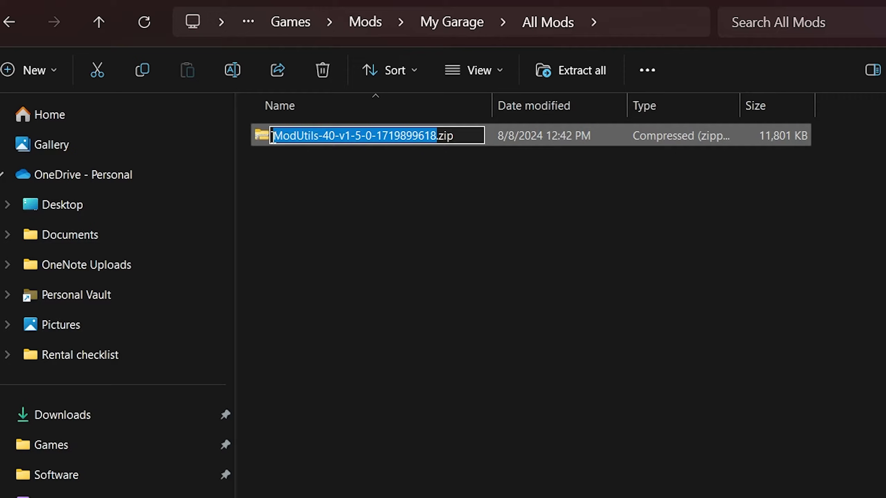
left_click(273, 136)
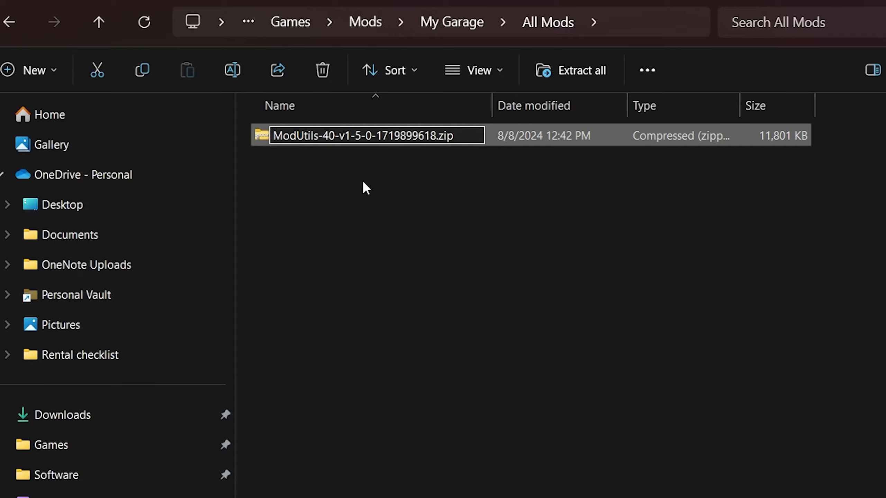
type("z")
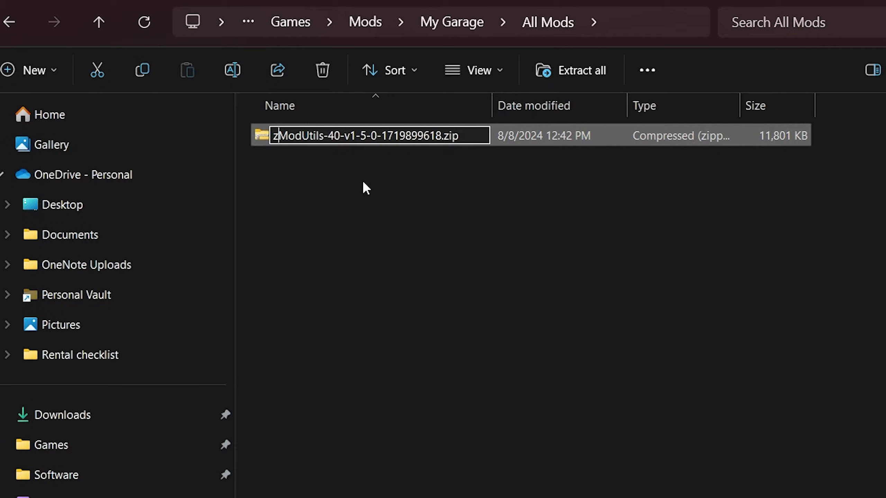
key("Return")
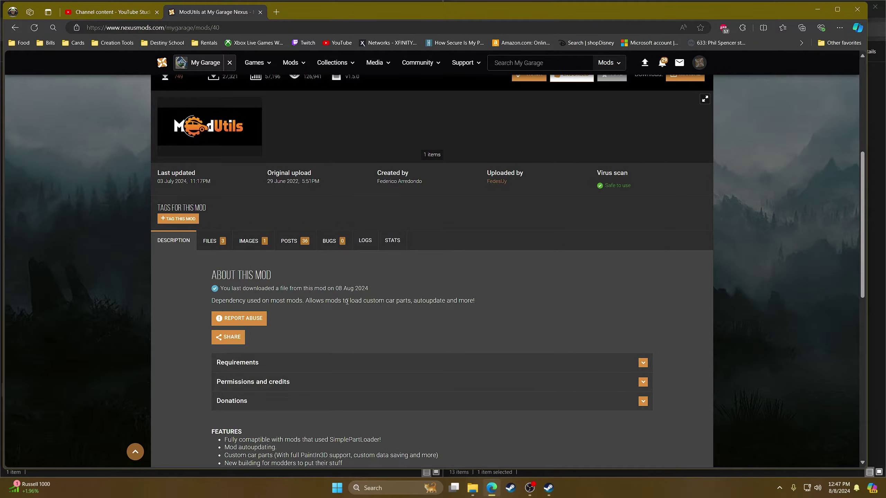
- Switch to the browser, go back to the My Garage mods list on Nexus Mods and open the InfiniteMoney mod
scroll(346, 317, "up", 1)
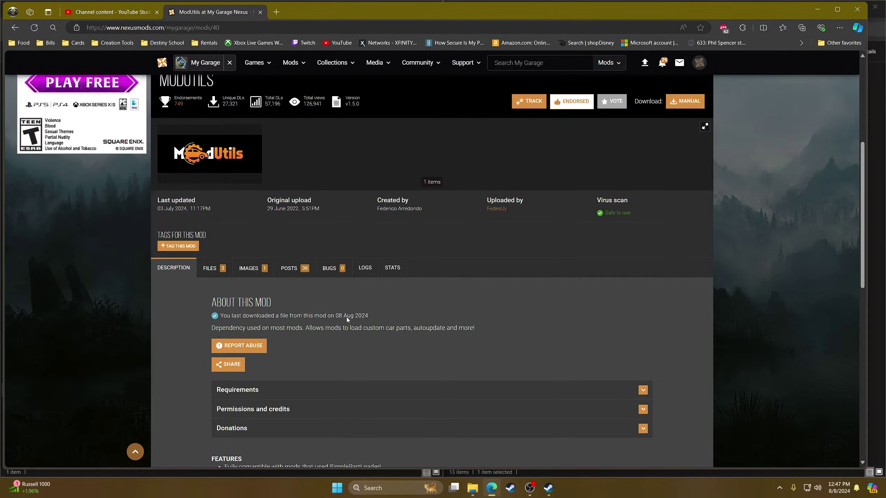
scroll(346, 317, "down", 2)
scroll(346, 317, "up", 10)
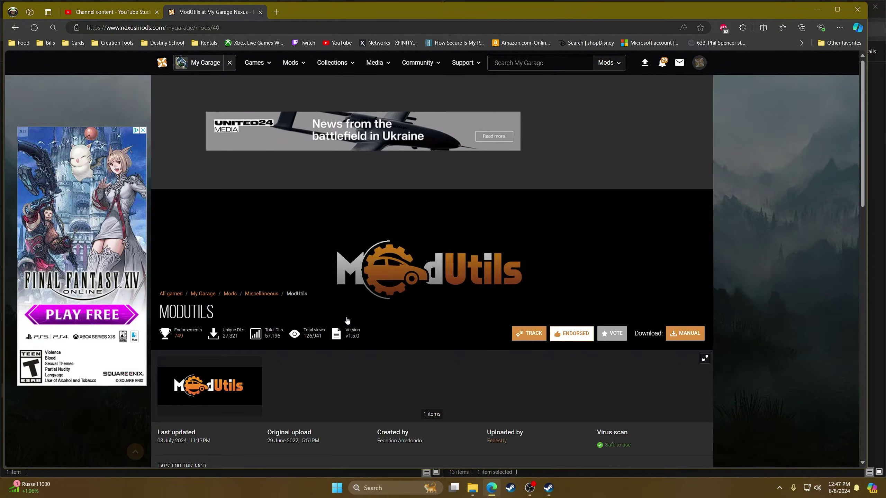
left_click(16, 28)
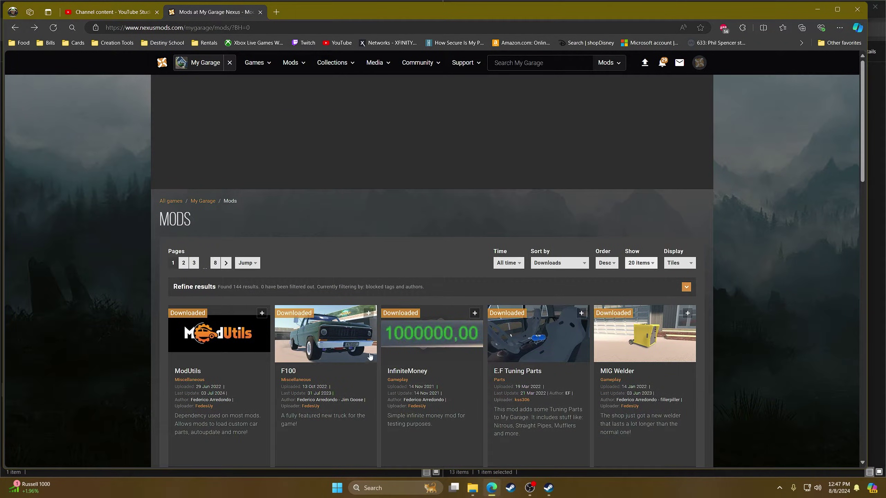
scroll(337, 242, "down", 5)
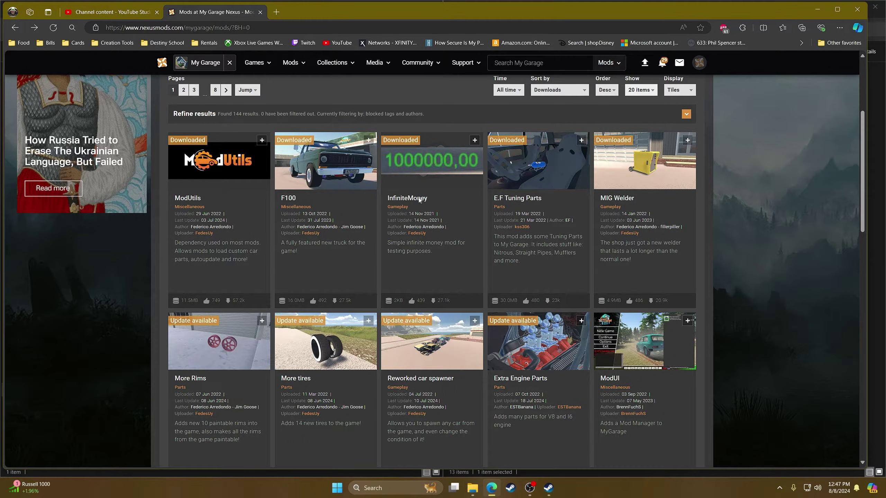
scroll(499, 286, "down", 3)
scroll(497, 286, "up", 3)
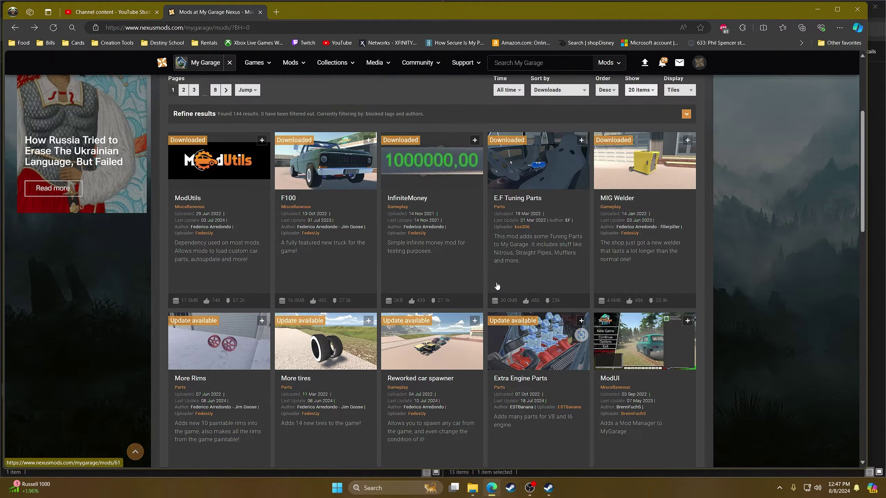
left_click(408, 198)
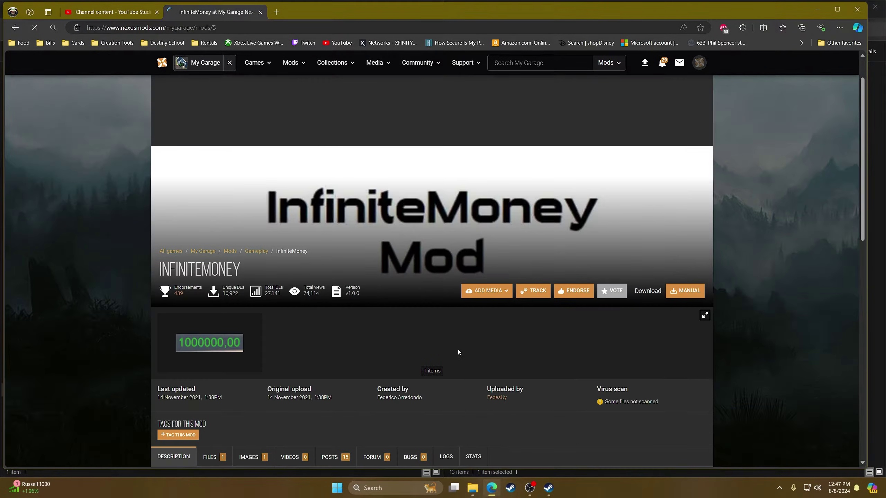
- Download InfiniteMoney's main file manually, using the free slow download
scroll(219, 342, "down", 7)
scroll(219, 342, "down", 2)
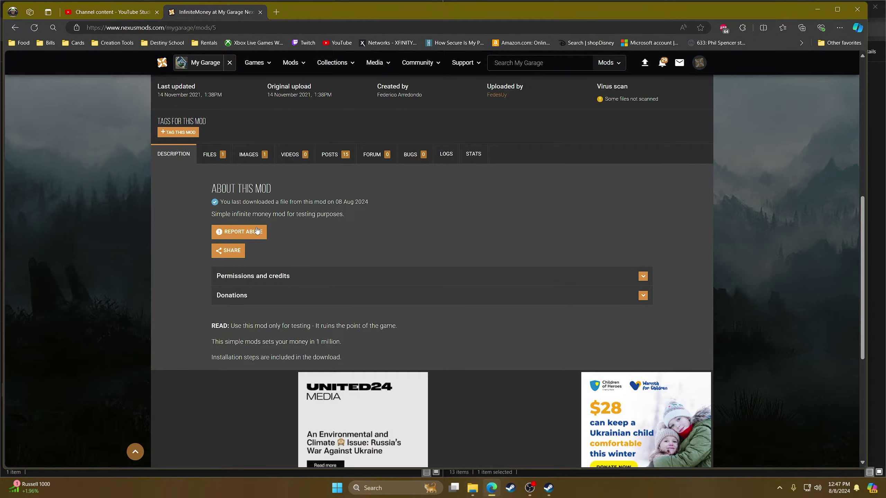
left_click(219, 155)
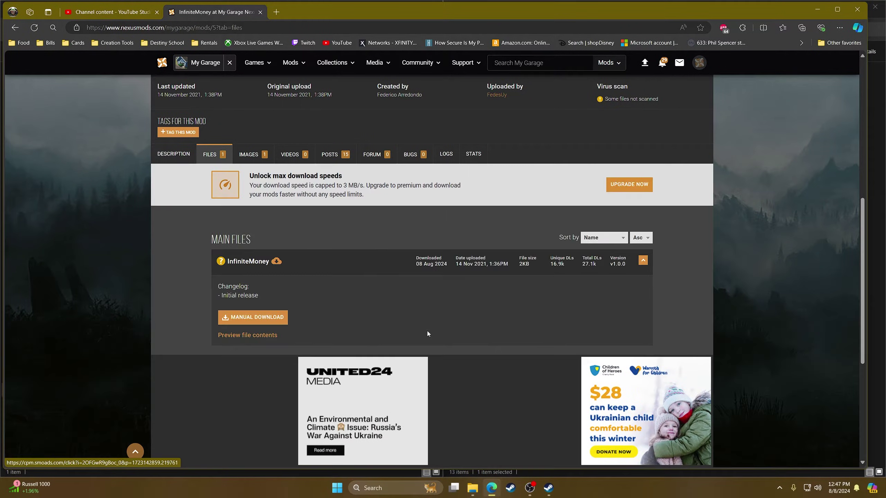
left_click(253, 317)
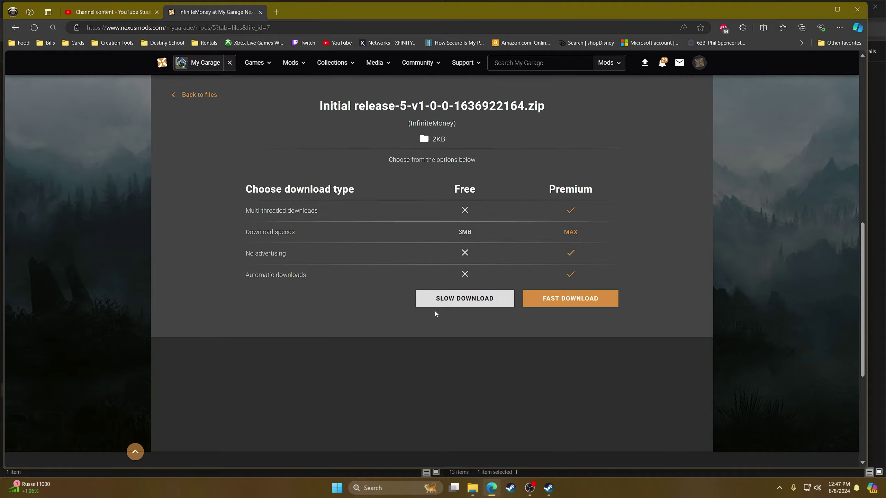
left_click(467, 298)
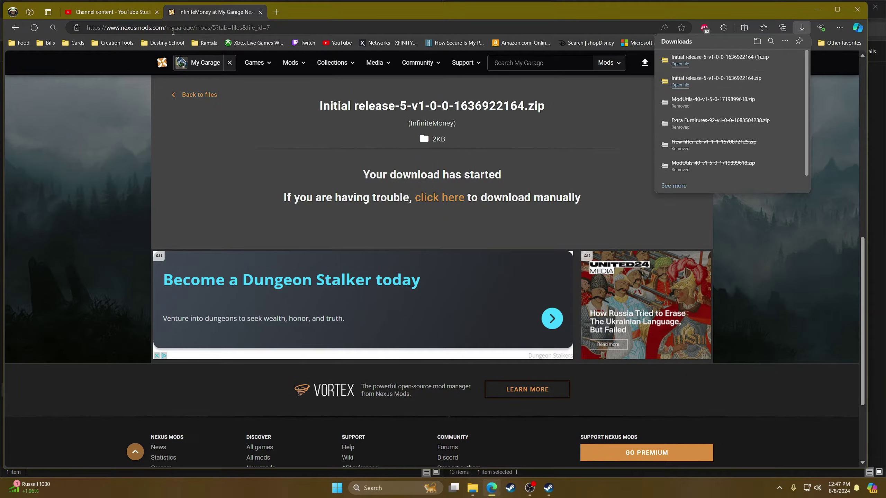
- Return to the My Garage mods list and open the New Lifter mod page
left_click(15, 27)
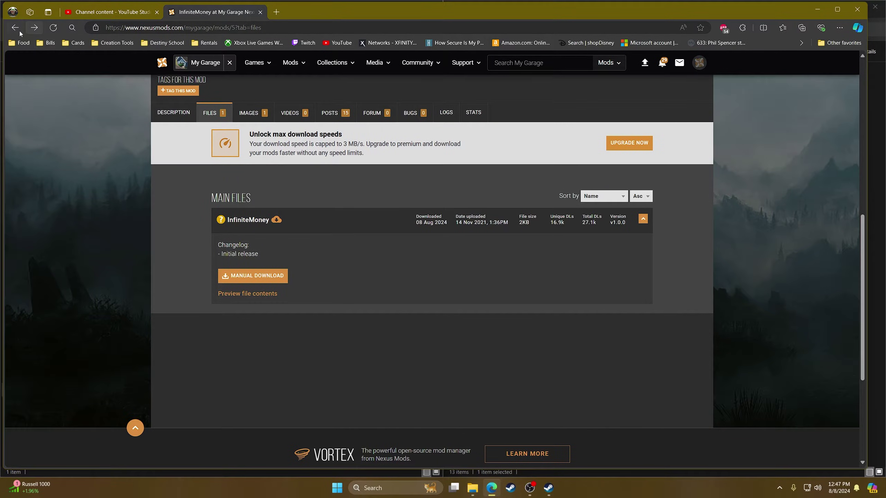
left_click(13, 28)
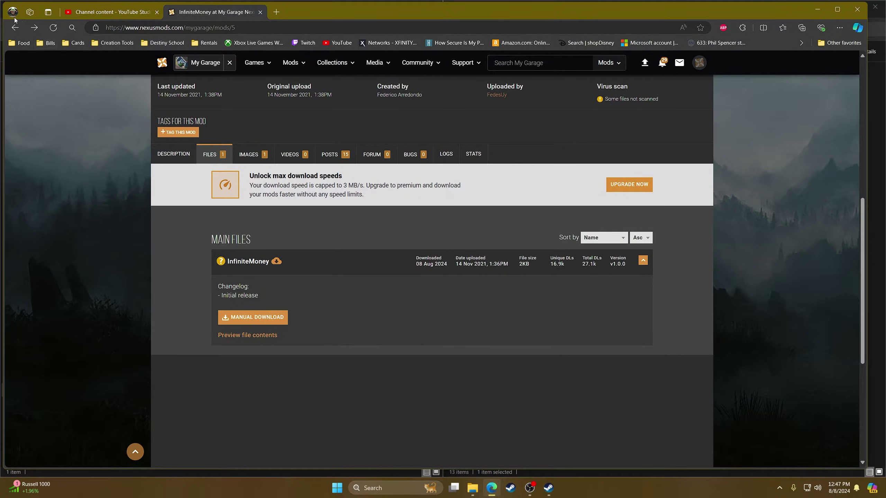
left_click(16, 29)
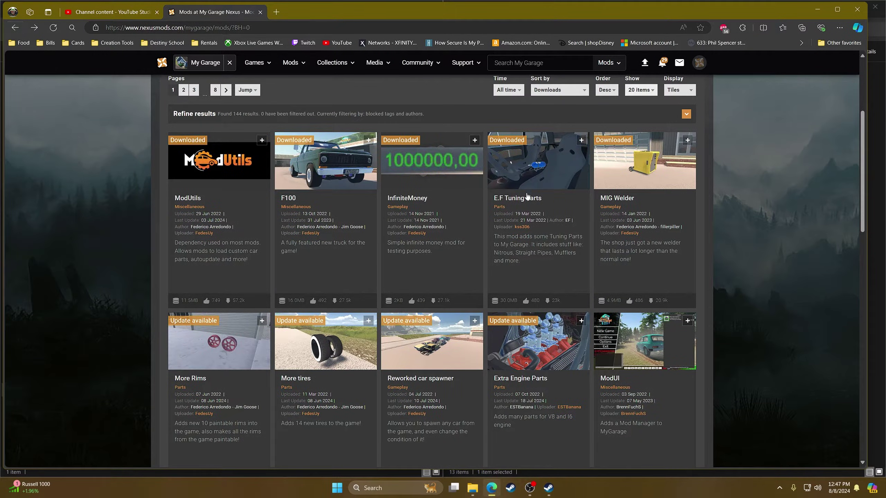
scroll(491, 277, "down", 2)
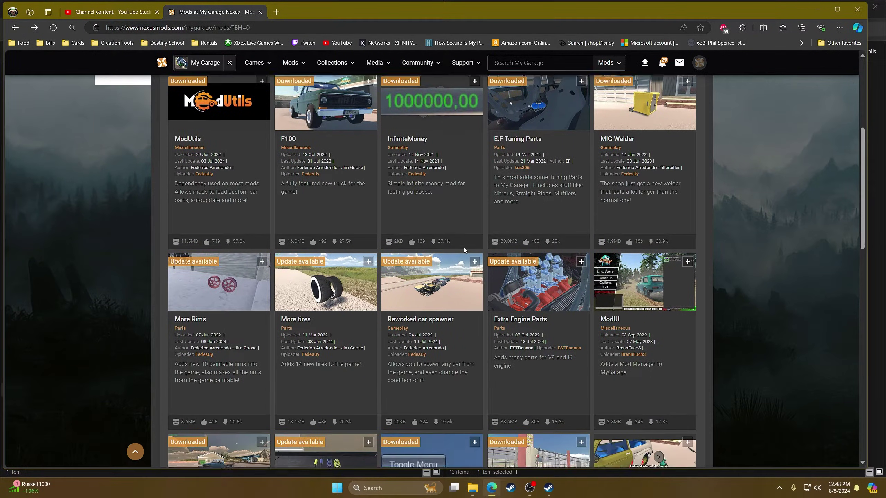
left_click(459, 251)
scroll(397, 304, "up", 5)
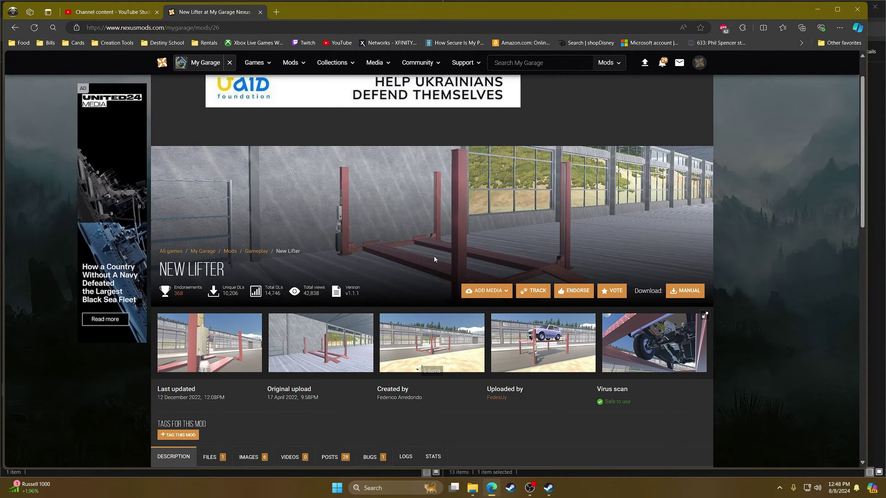
- Read the New Lifter mod's description and expand its requirements to check which mods it depends on
scroll(380, 267, "down", 8)
scroll(261, 177, "up", 1)
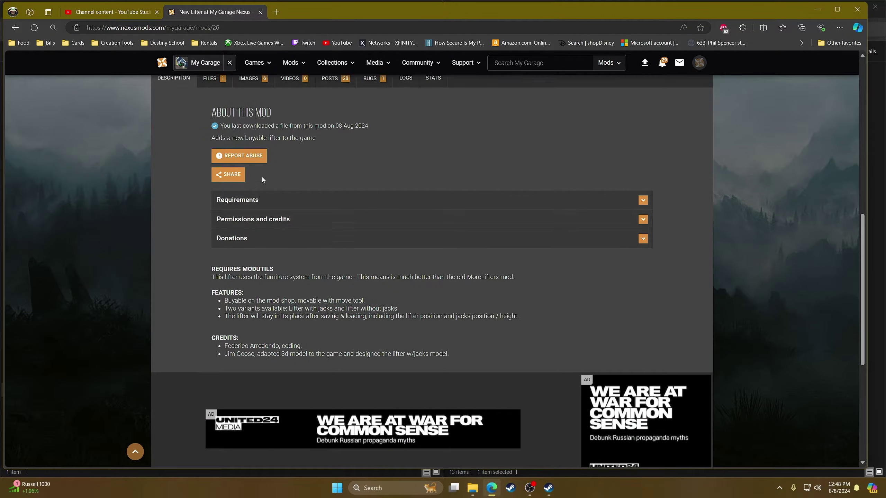
scroll(179, 123, "down", 2)
scroll(185, 102, "up", 2)
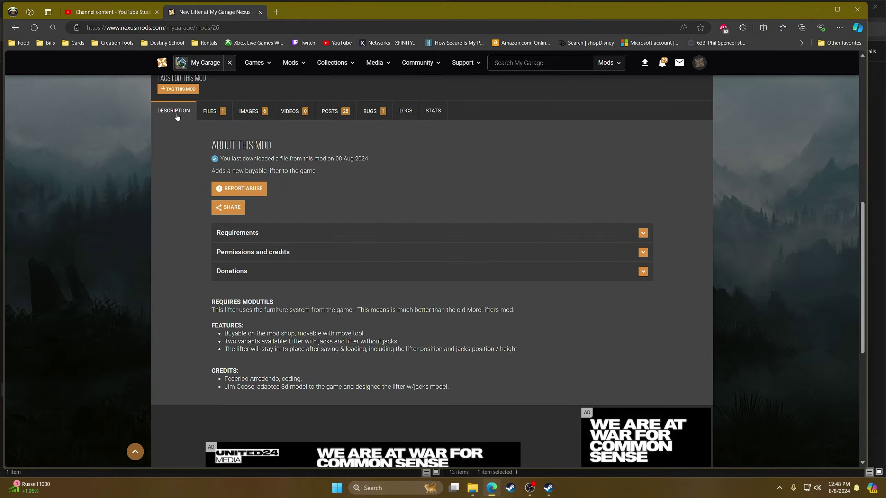
left_click(549, 241)
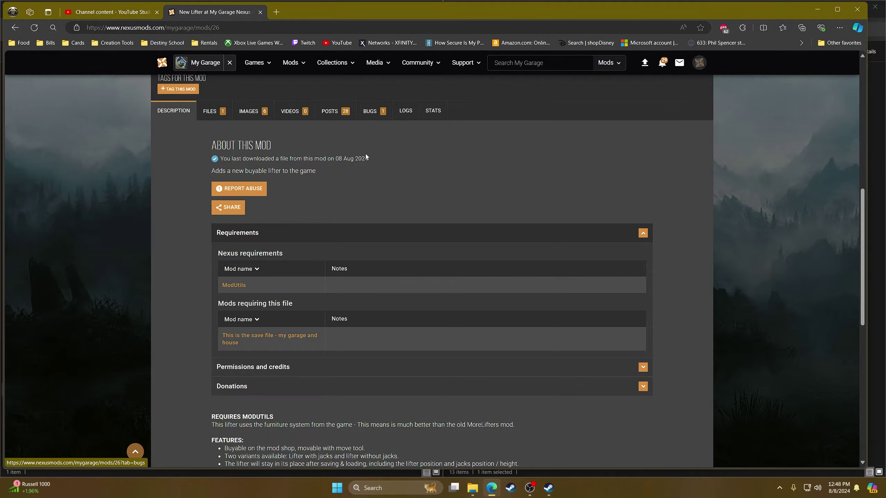
scroll(366, 157, "up", 10)
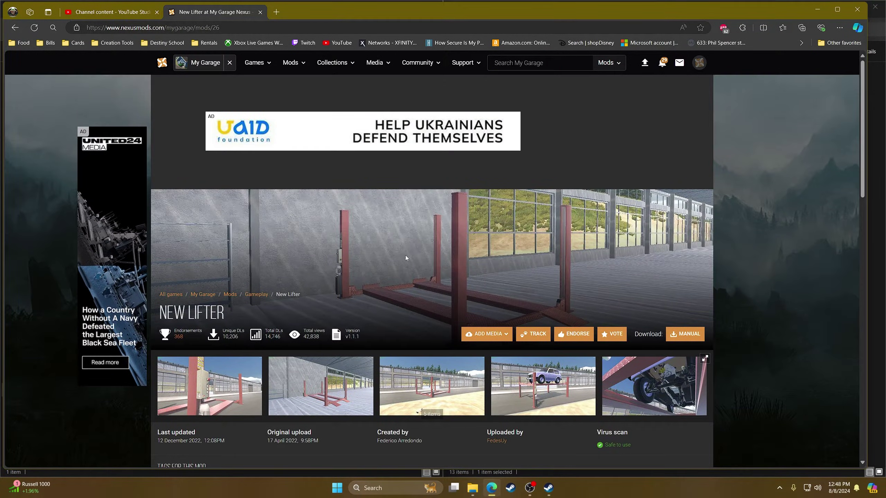
scroll(382, 255, "down", 10)
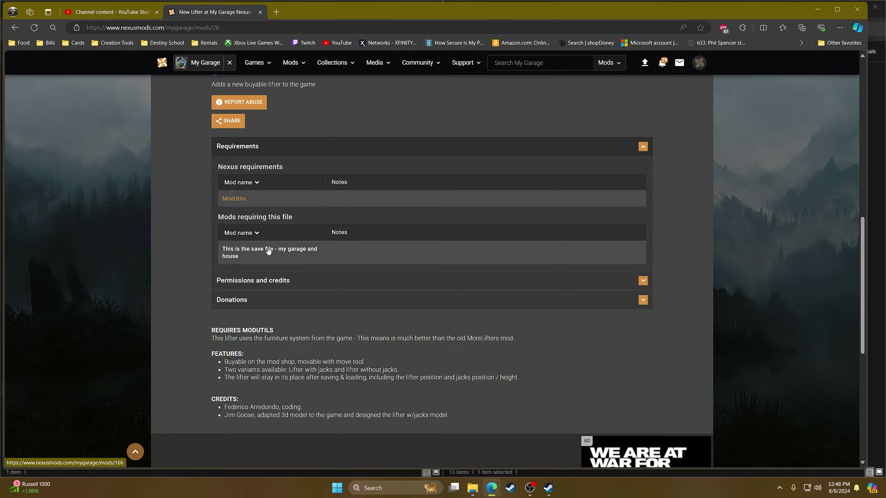
- Open the save file mod listed as requiring New Lifter, look through its first five gallery images and close the gallery
left_click(272, 256)
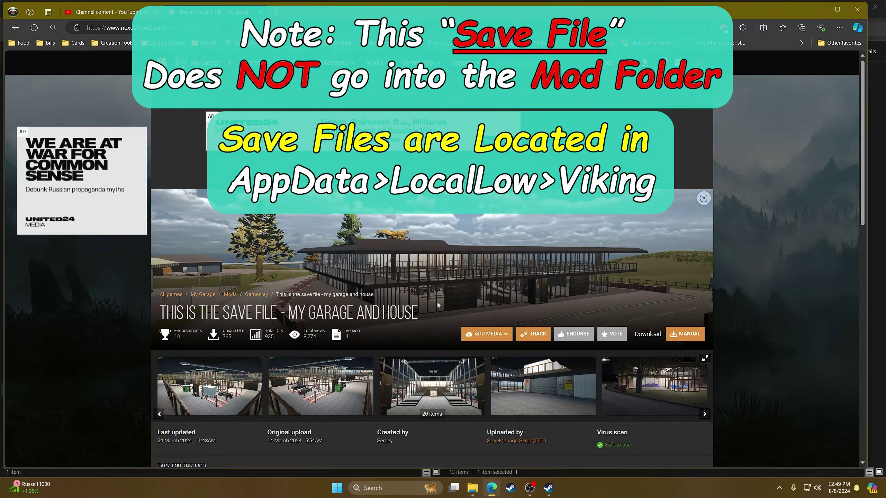
left_click(208, 387)
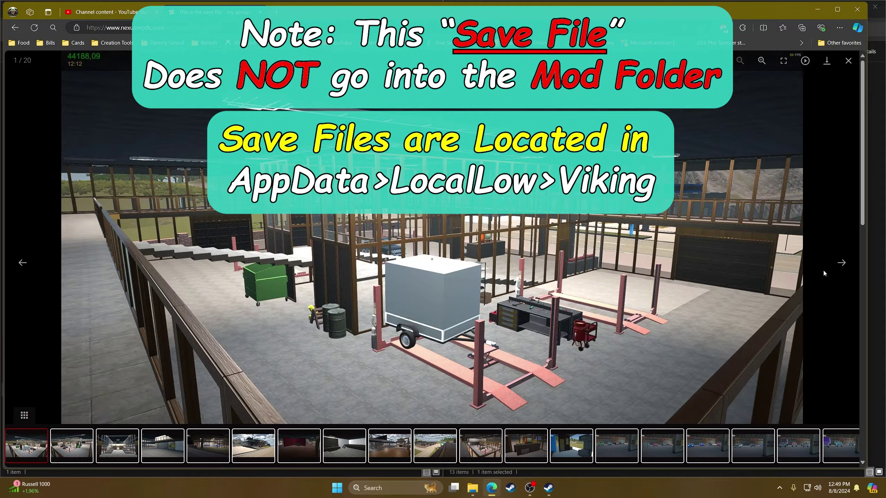
left_click(841, 262)
left_click(841, 262)
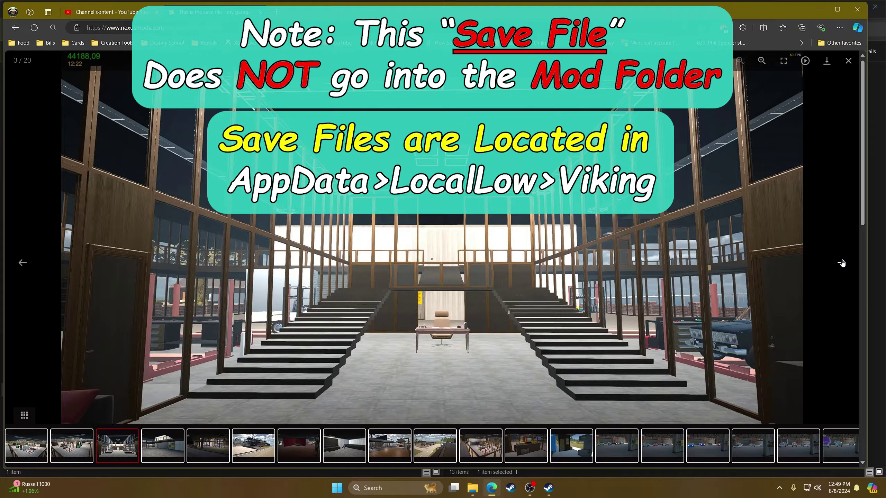
left_click(841, 262)
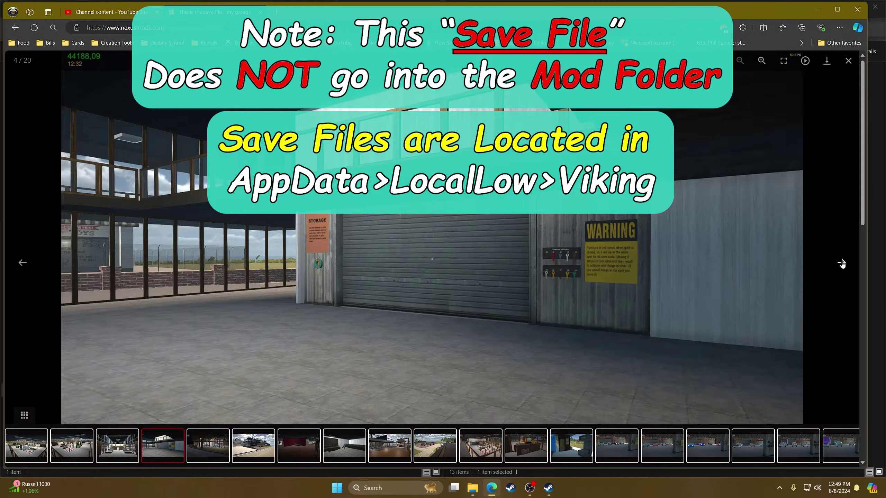
left_click(841, 263)
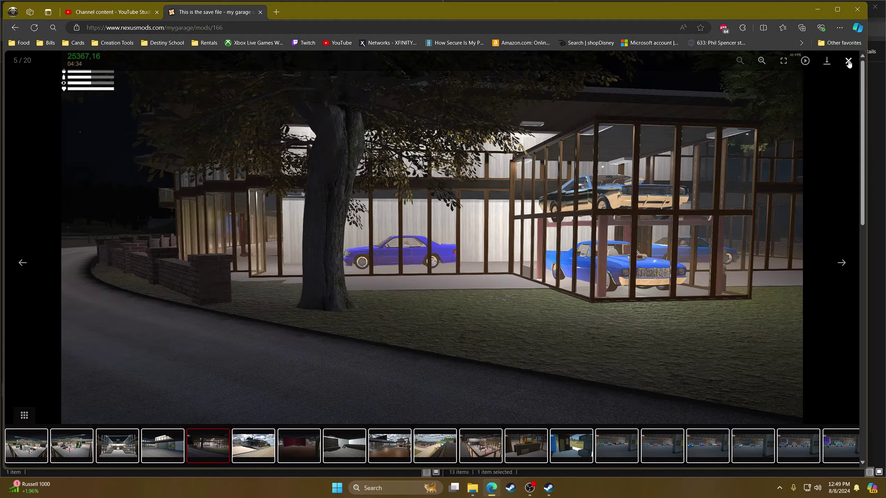
left_click(848, 62)
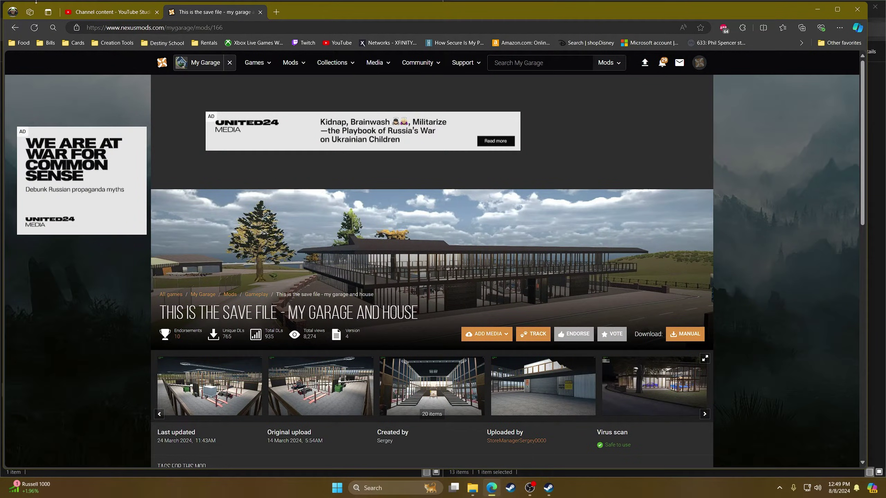
- Return to the New Lifter mod page and manually download its main file, using the free slow download
left_click(14, 28)
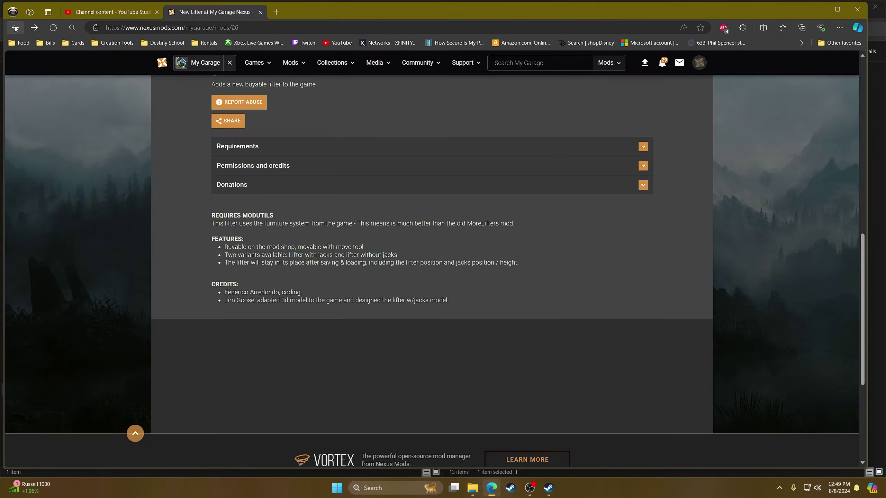
scroll(379, 289, "up", 5)
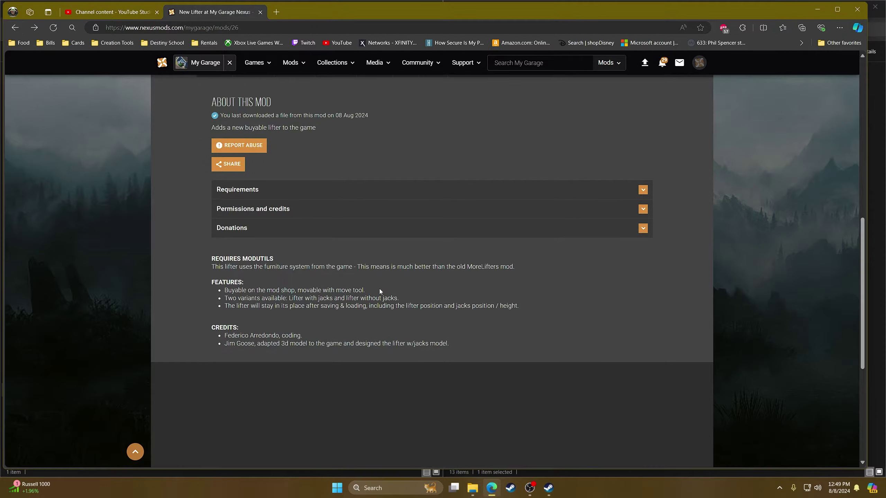
scroll(215, 188, "up", 6)
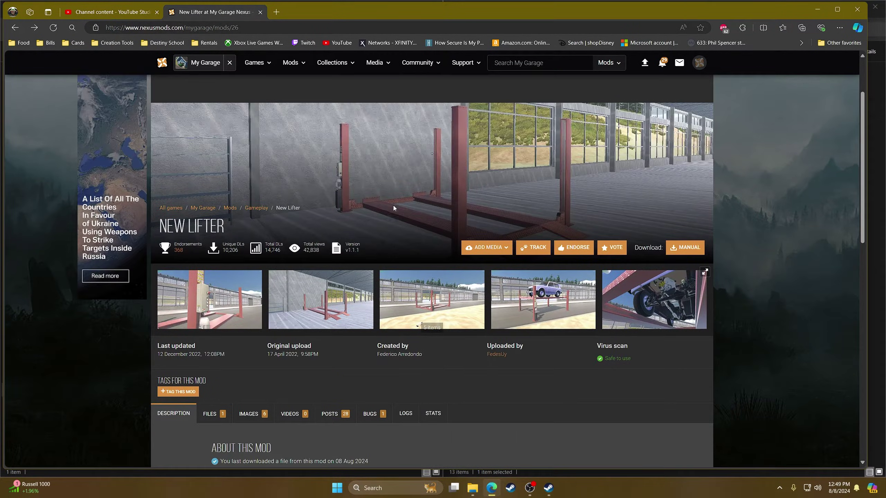
scroll(320, 195, "down", 6)
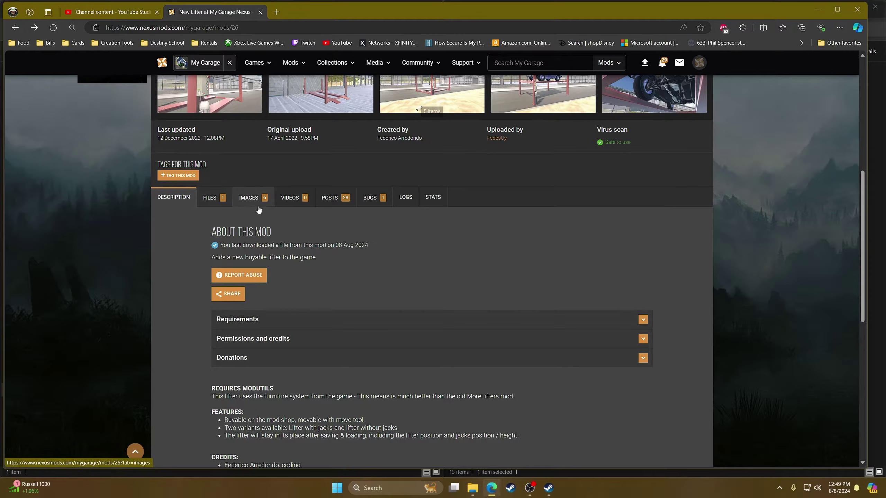
left_click(214, 198)
left_click(252, 309)
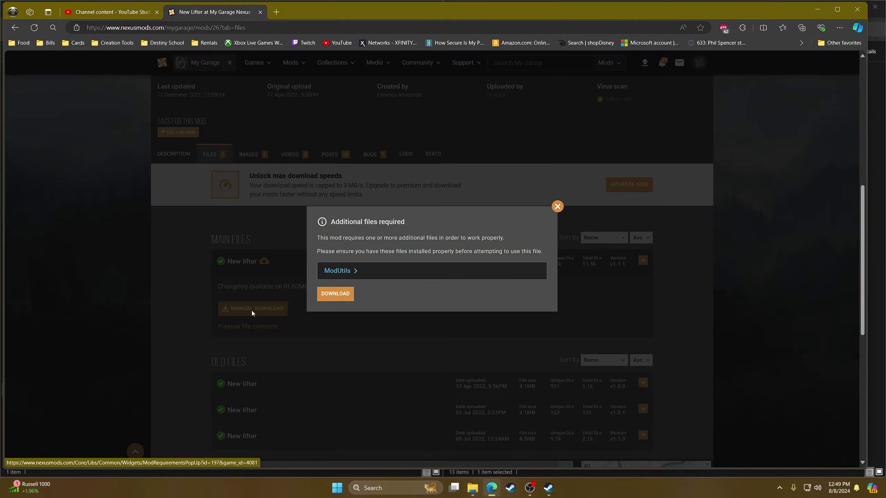
left_click(334, 294)
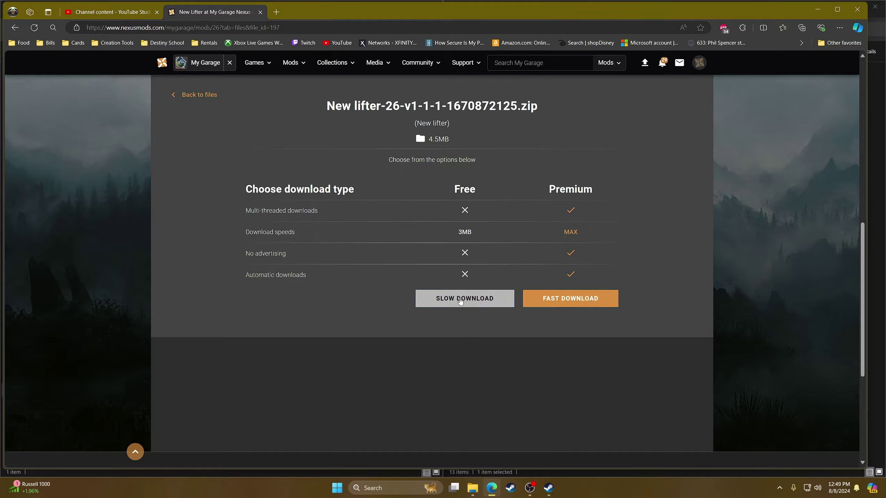
left_click(460, 300)
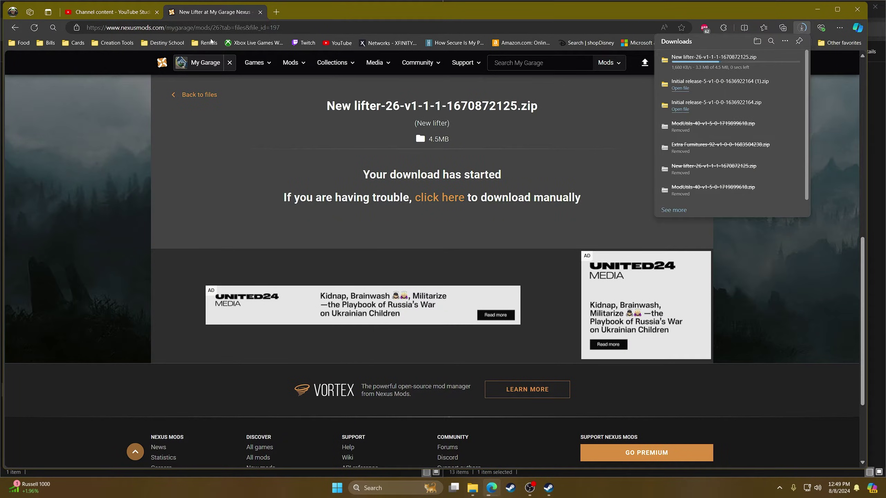
- Return to the My Garage mods list, browse the available mods and open the Reworked car spawner page
left_click(14, 28)
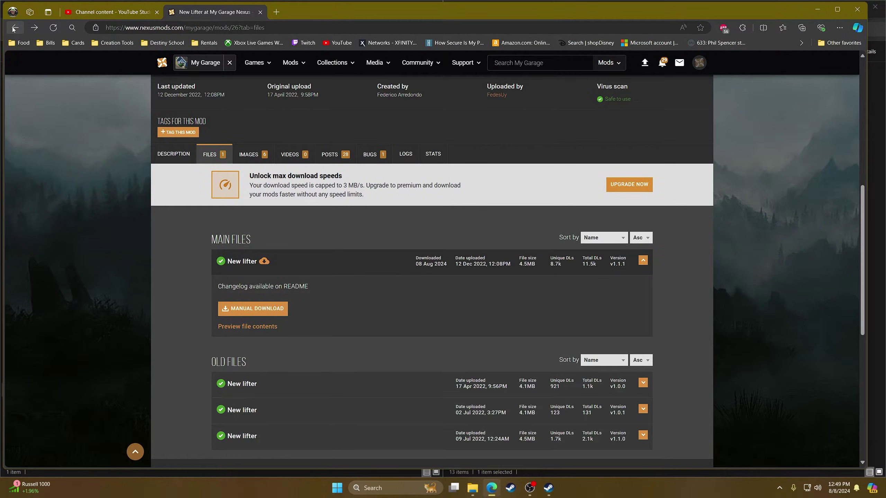
left_click(14, 28)
left_click(14, 28)
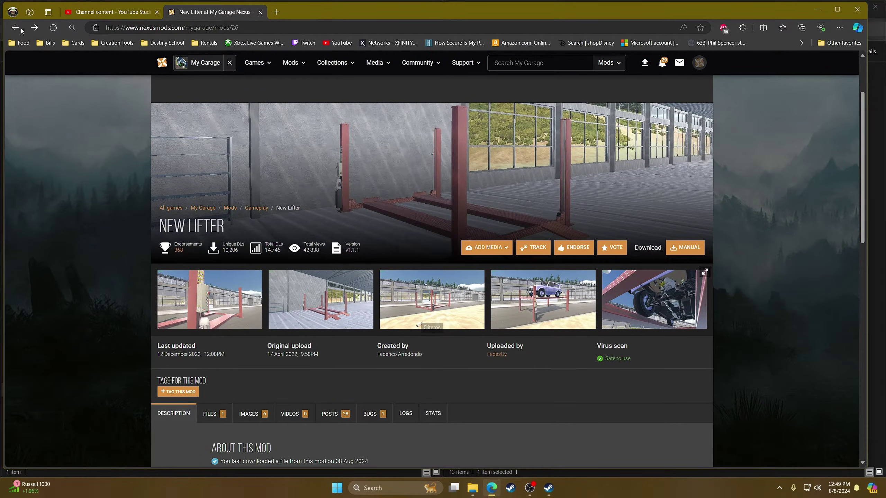
left_click(14, 27)
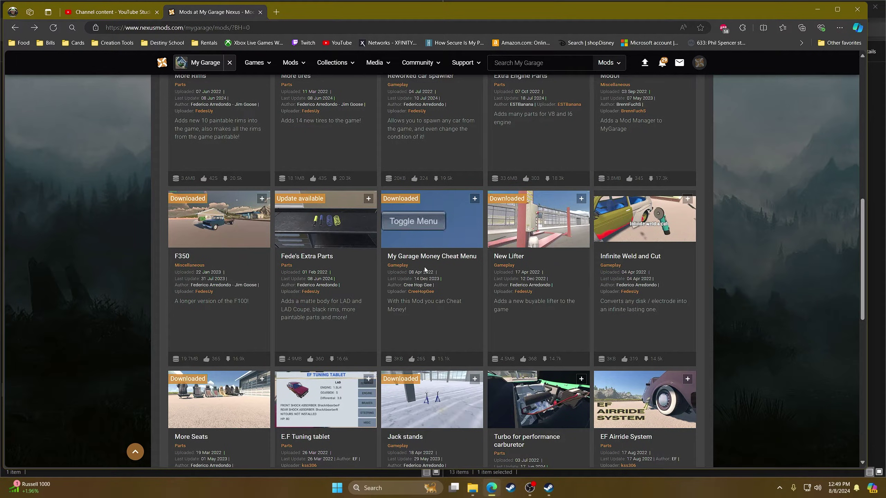
scroll(430, 265, "up", 3)
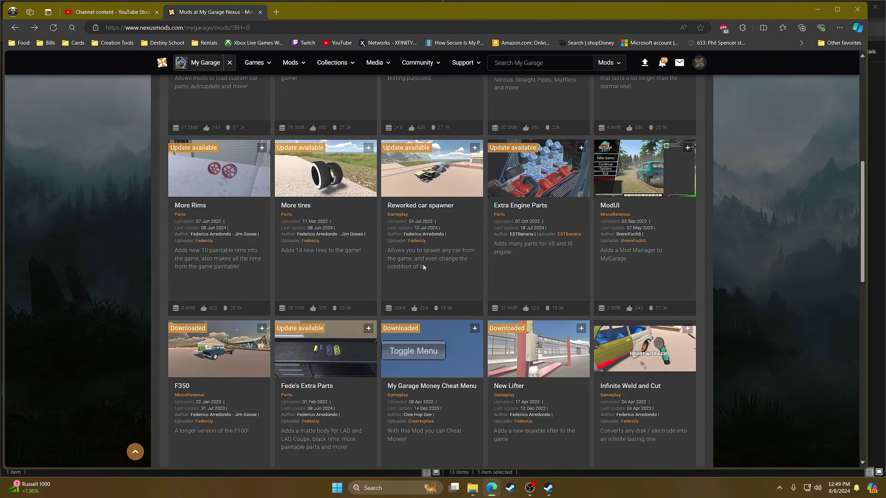
scroll(422, 265, "up", 5)
scroll(419, 275, "down", 5)
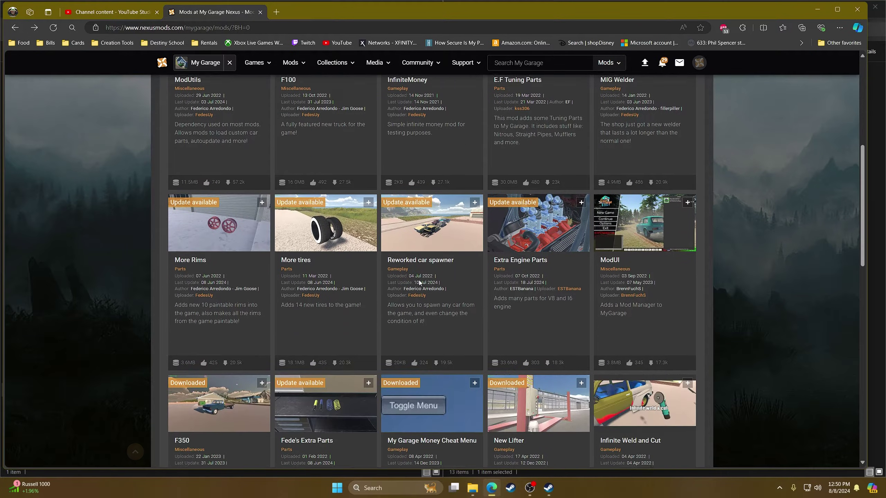
scroll(417, 276, "up", 5)
scroll(423, 244, "down", 7)
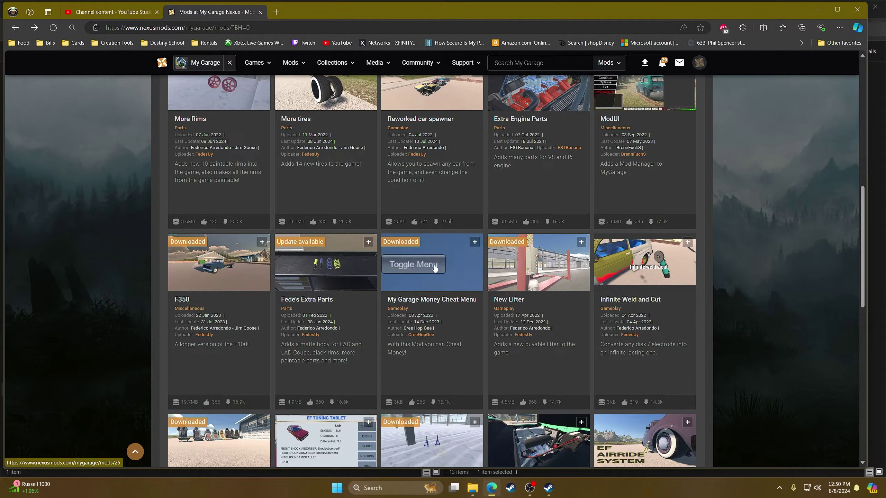
scroll(431, 209, "up", 3)
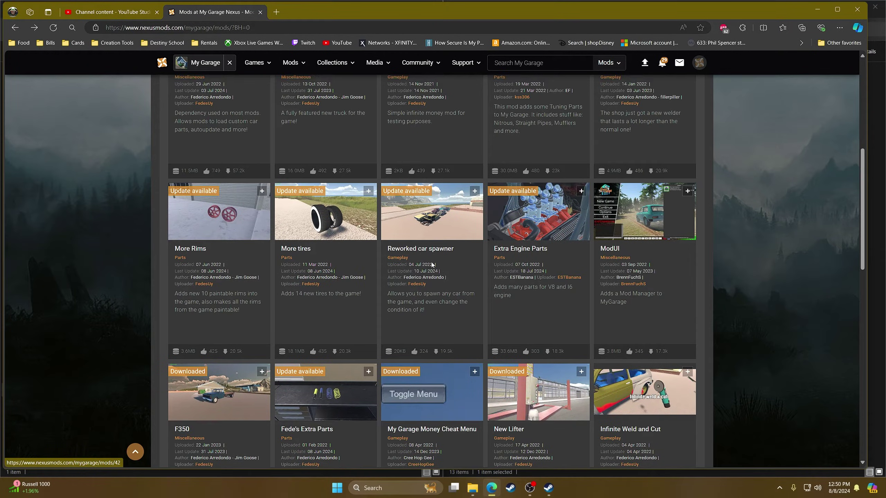
scroll(439, 363, "down", 2)
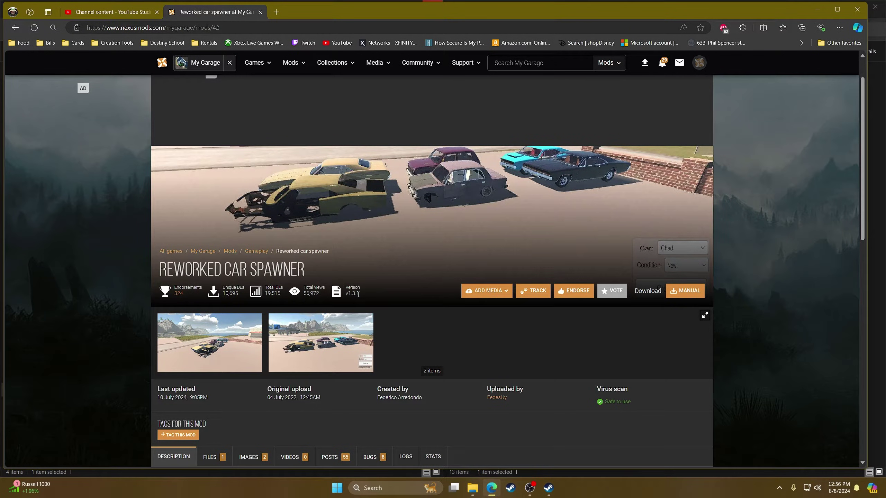
- Read the Reworked car spawner's description and highlight the line on opening and rebinding its menu
scroll(368, 298, "down", 1)
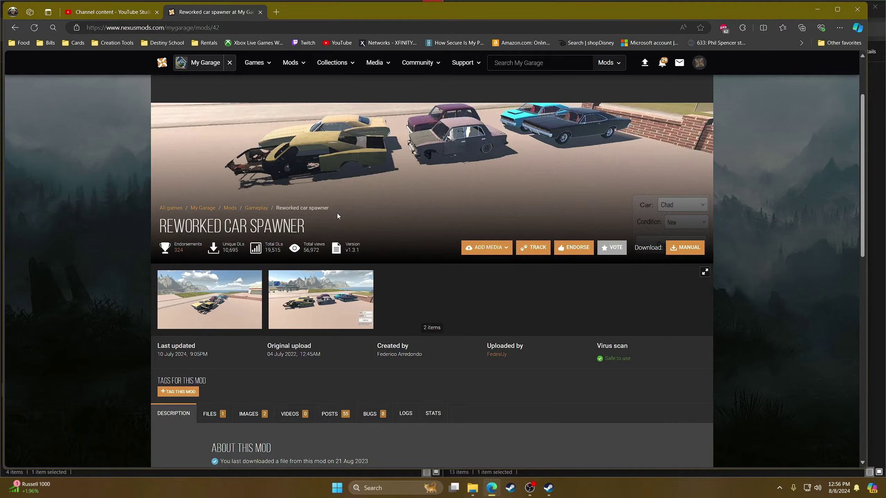
scroll(409, 220, "down", 3)
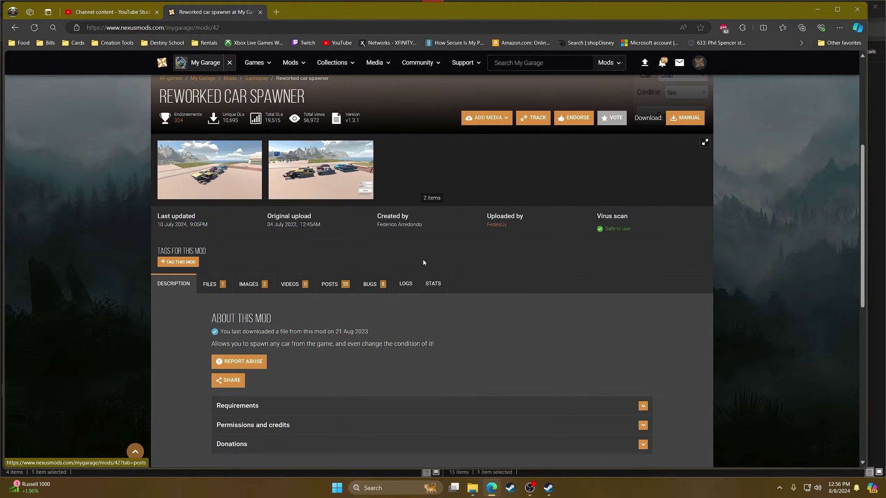
scroll(423, 260, "down", 2)
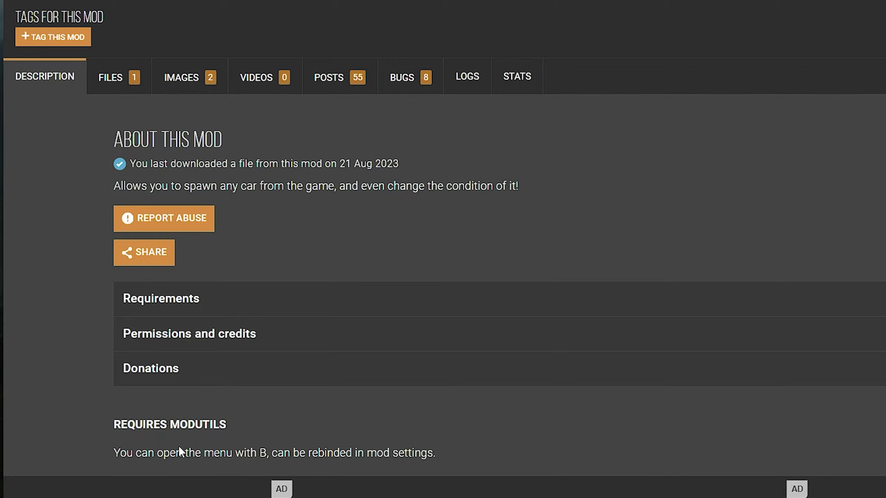
left_click_drag(114, 452, 442, 461)
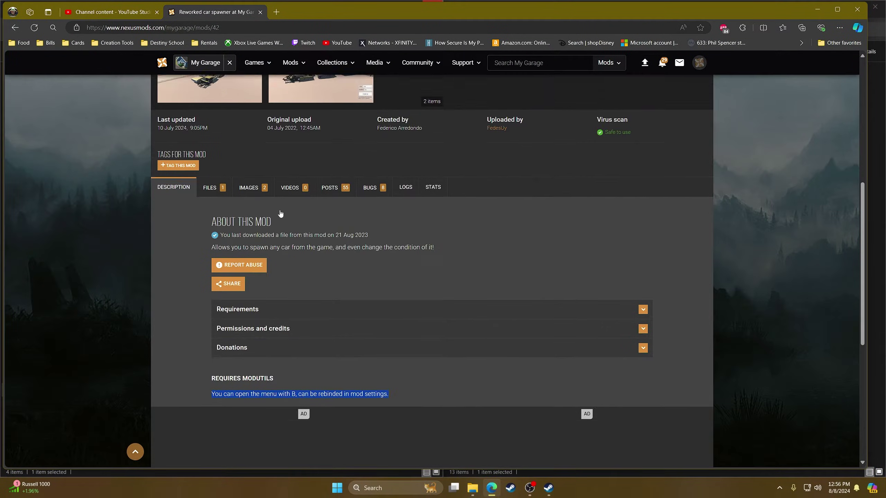
- Manually download the Reworked car spawner's main file, using the free slow download
scroll(117, 415, "up", 5)
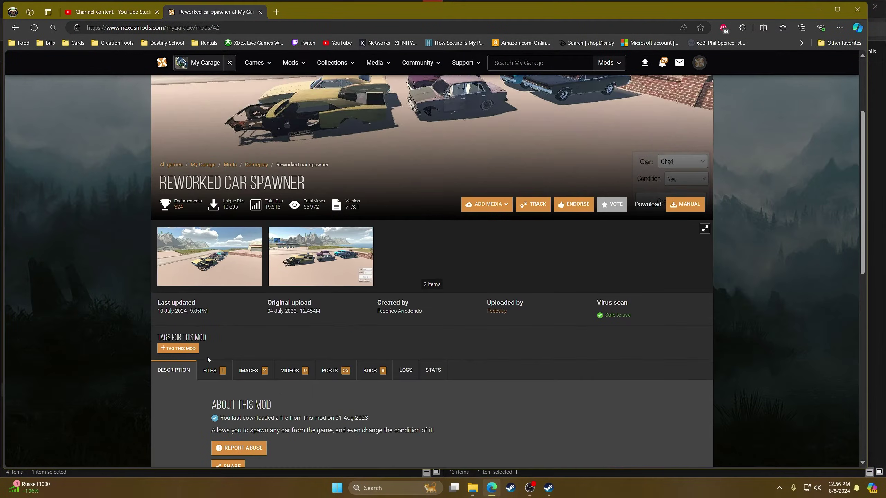
left_click(212, 375)
scroll(307, 375, "down", 5)
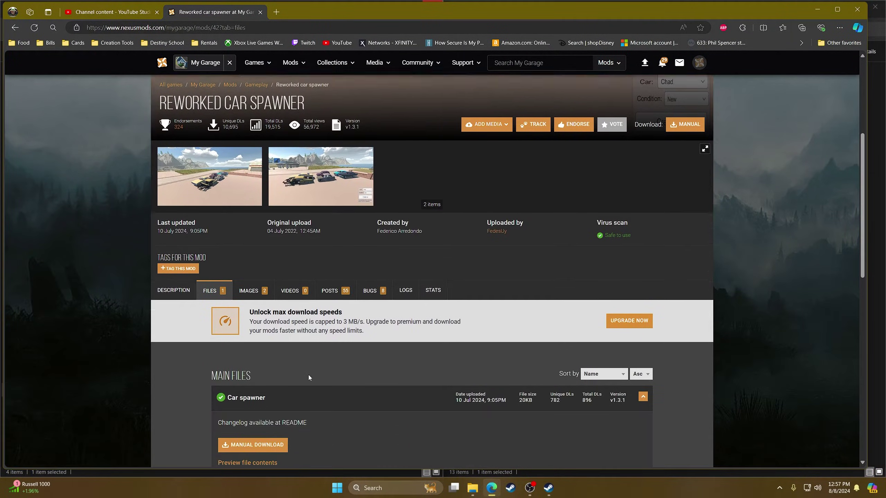
left_click(241, 360)
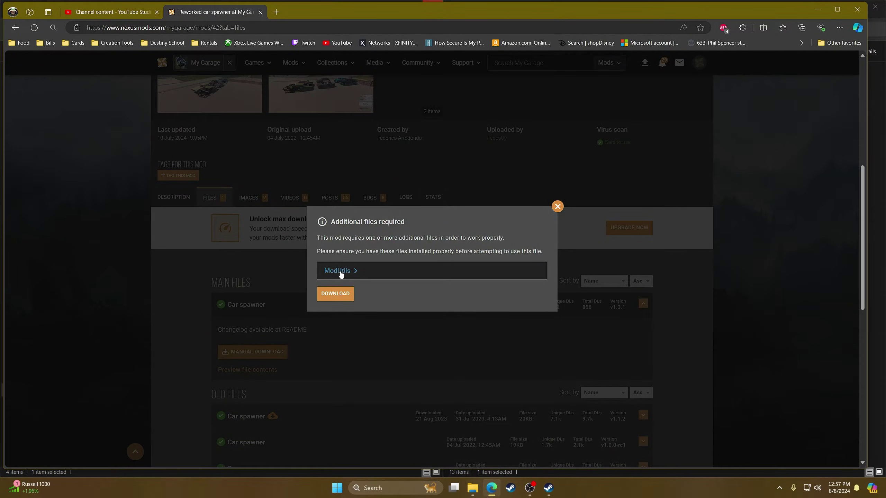
left_click(339, 295)
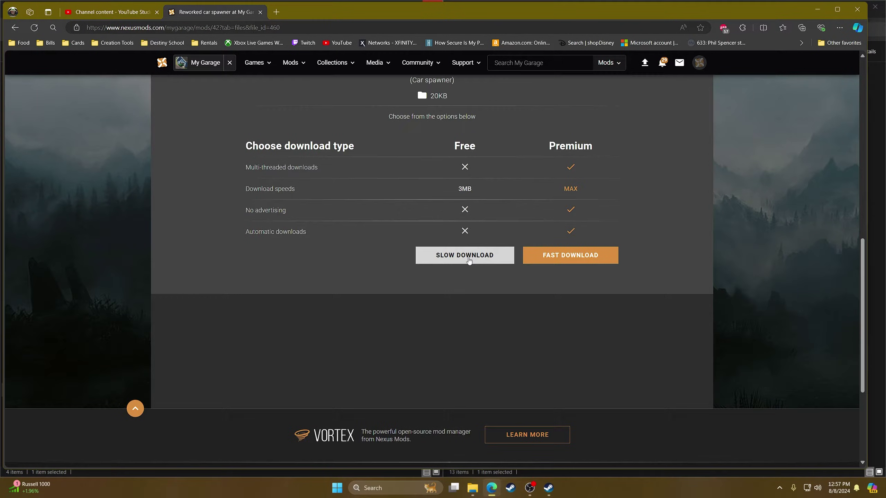
left_click(473, 255)
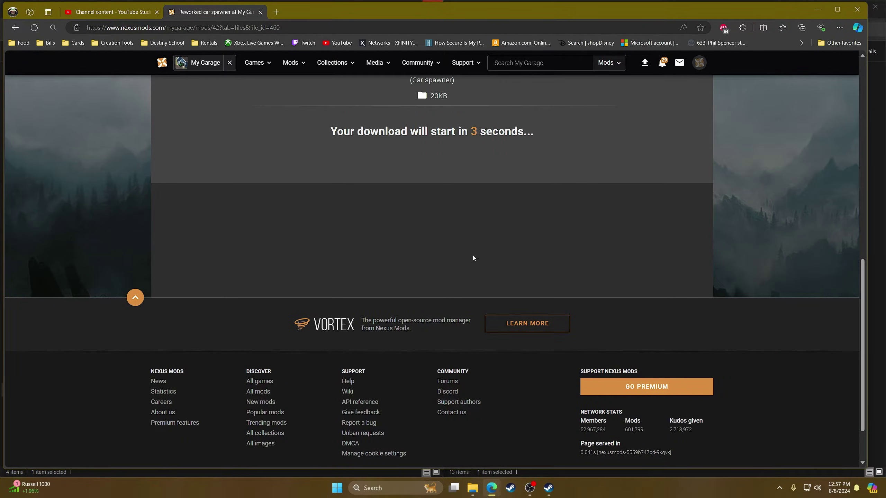
scroll(431, 341, "up", 5)
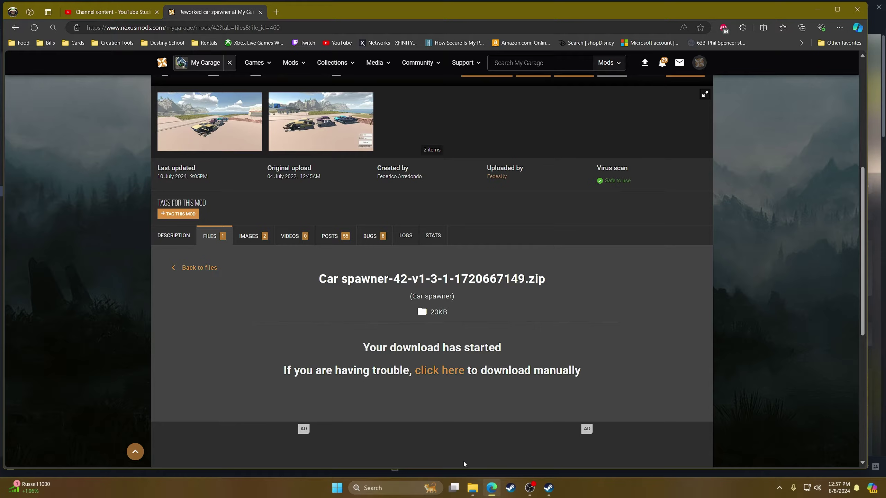
- Open the Downloads folder in a new File Explorer window and tile it side by side with the My Garage mods folder window
mouse_move(472, 489)
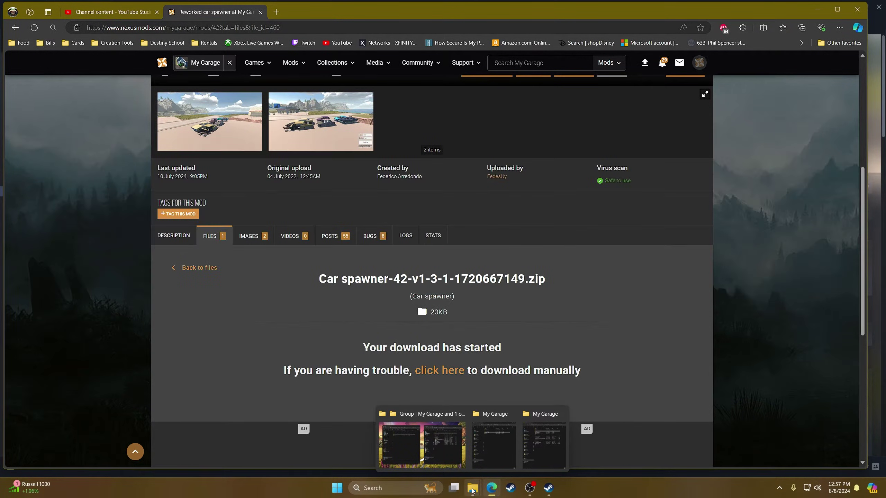
right_click(472, 489)
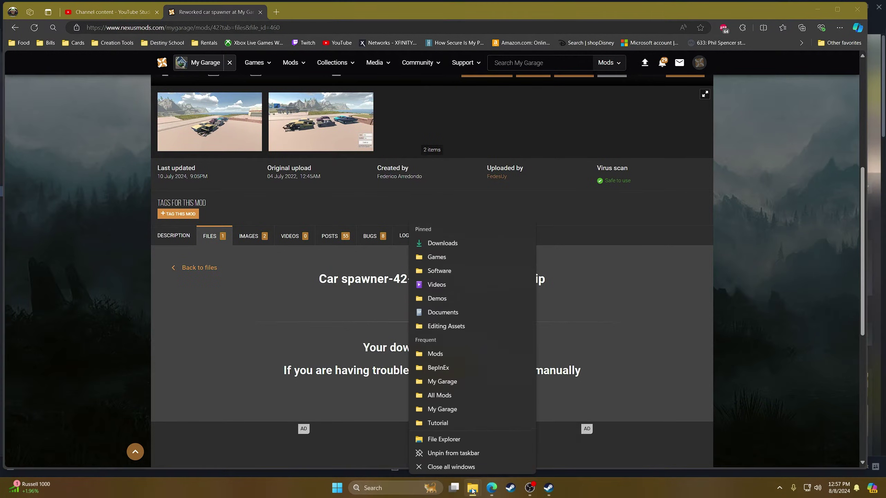
left_click(443, 437)
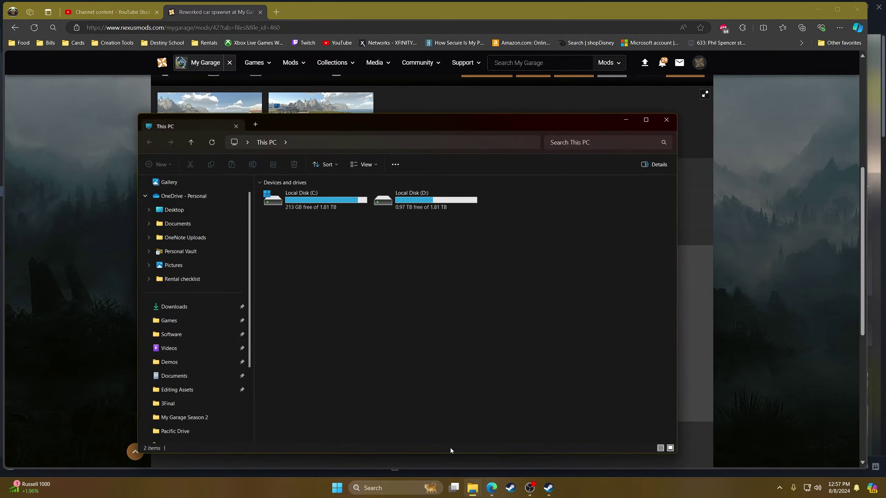
left_click(183, 307)
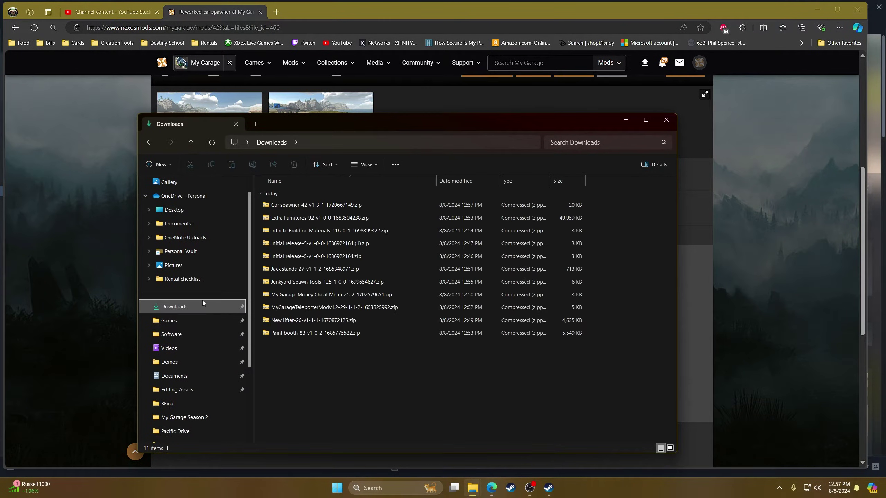
left_click_drag(398, 116, 884, 112)
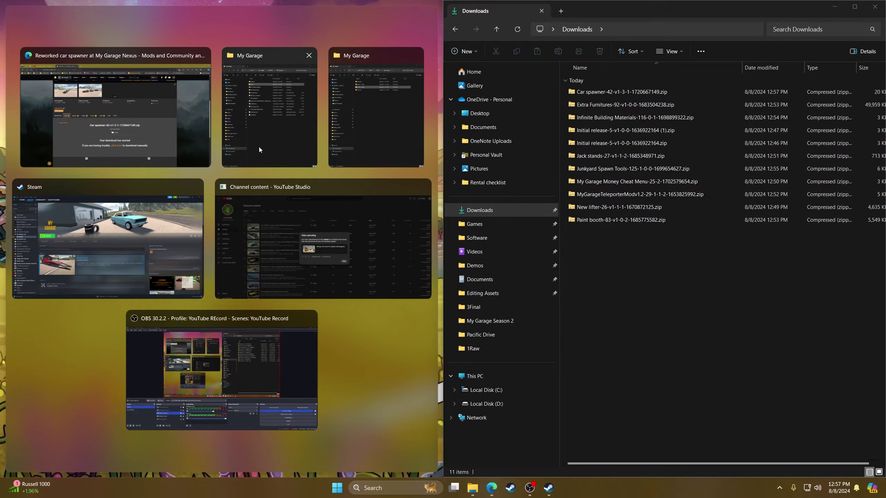
left_click(375, 55)
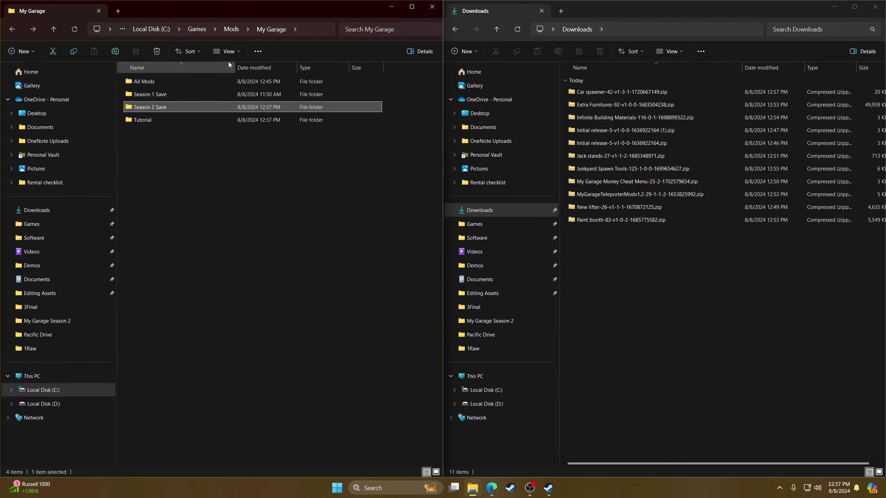
- In the My Garage folder window, go to the All Mods folder under Local Disk (C:), Games, Mods, My Garage
left_click(158, 30)
double_click(146, 118)
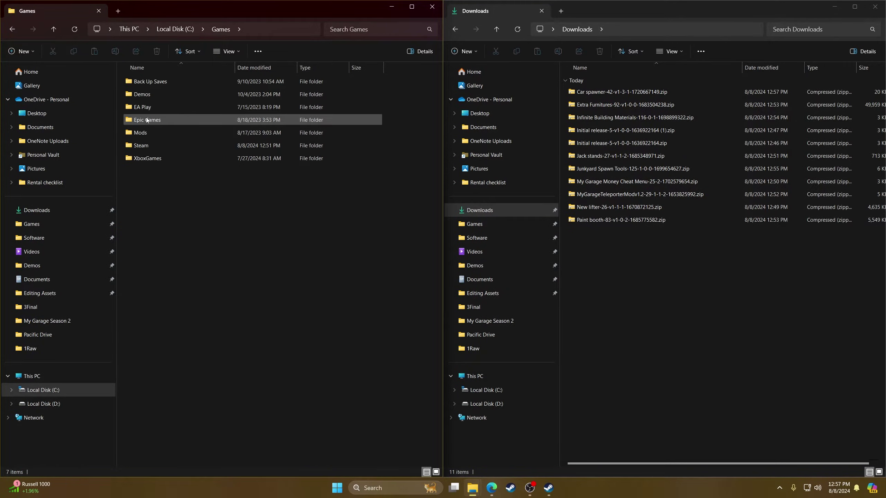
double_click(146, 132)
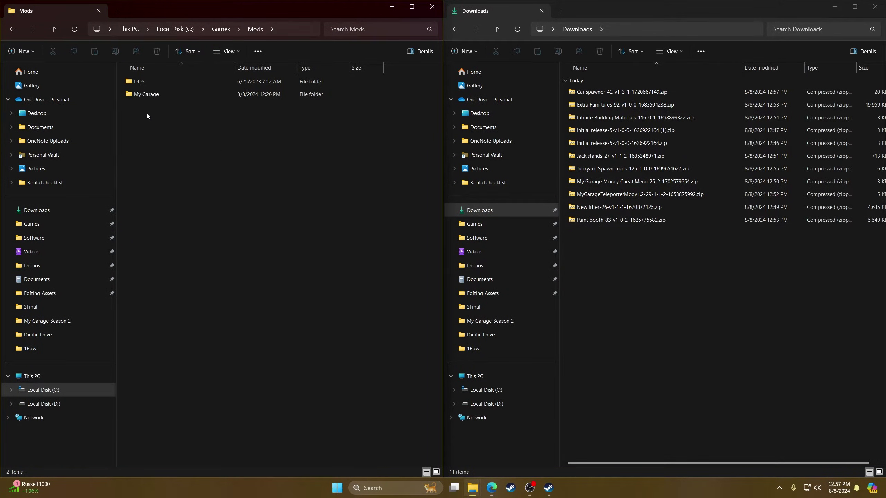
double_click(148, 95)
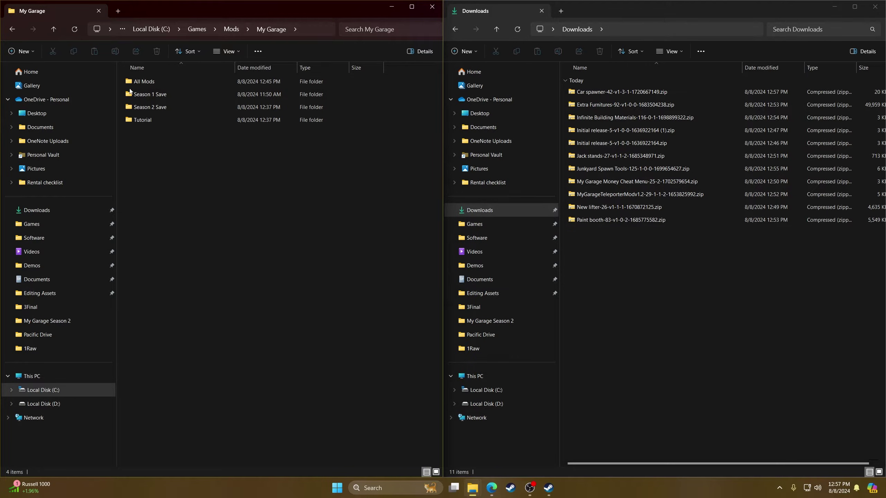
double_click(152, 82)
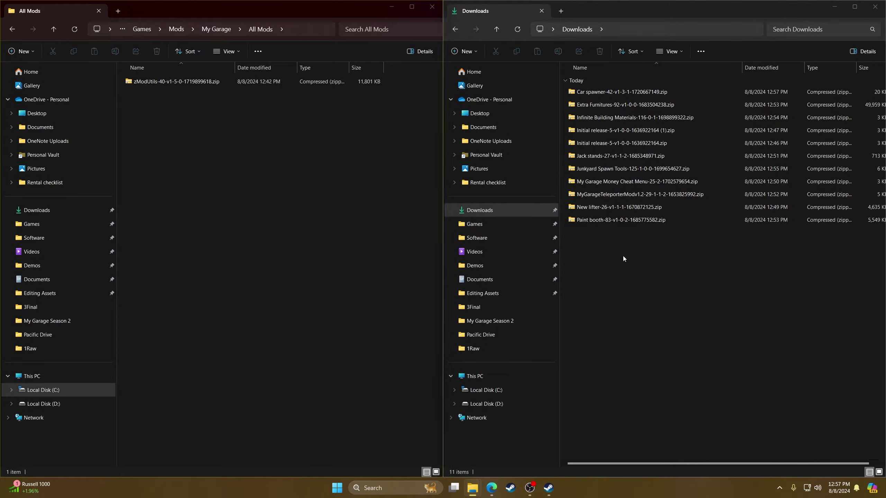
- Move all the downloaded mod zip files from the Downloads folder into the All Mods folder
left_click_drag(622, 258, 616, 93)
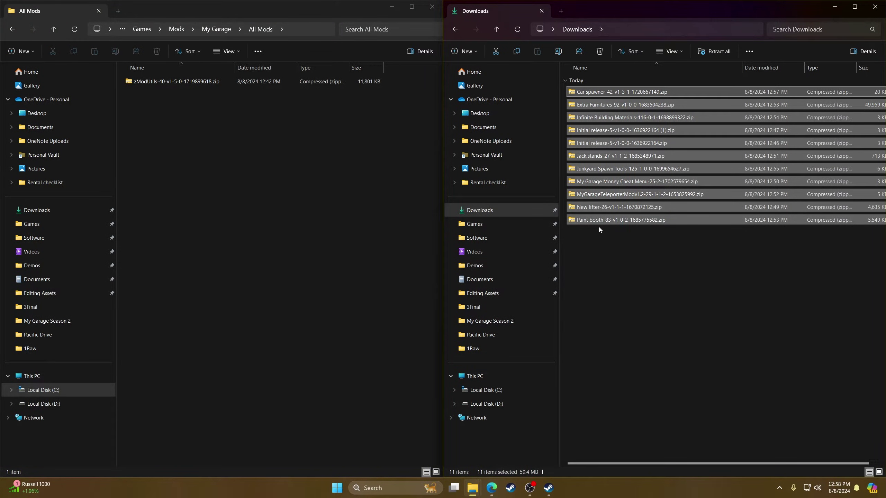
left_click_drag(598, 221, 184, 209)
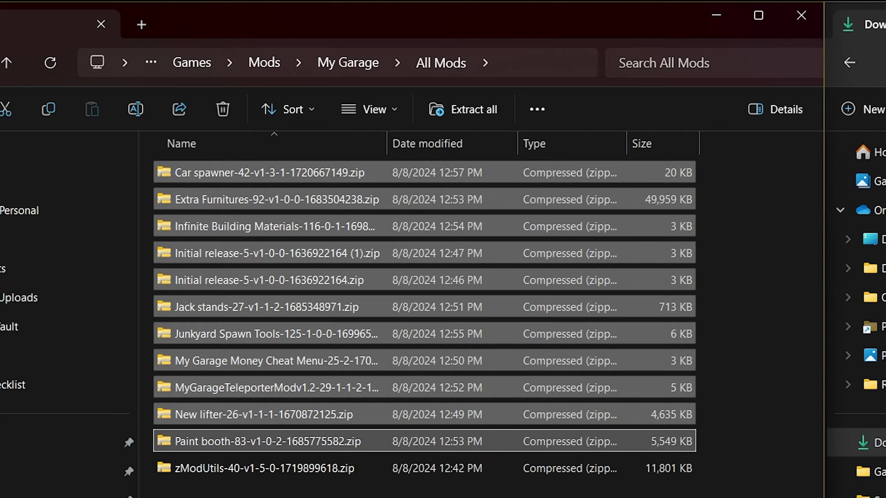
key("Escape")
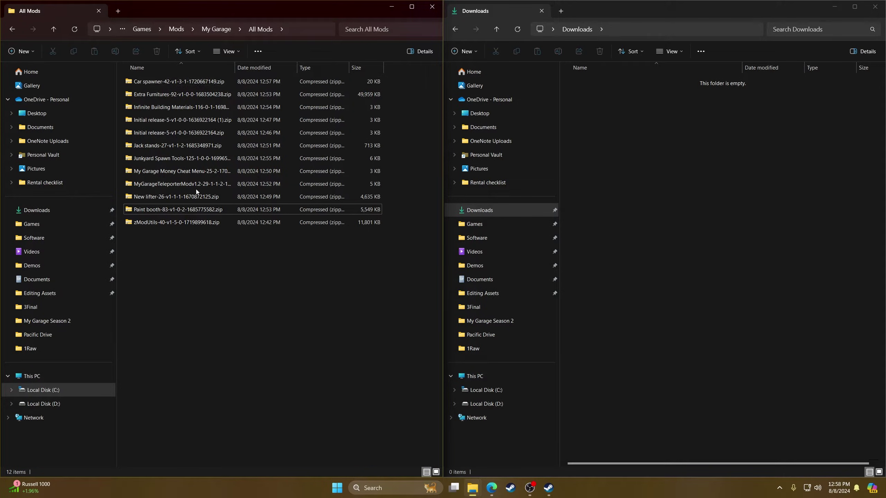
- Check the contents of the Tutorial folder in My Garage and return to the All Mods folder
left_click(9, 32)
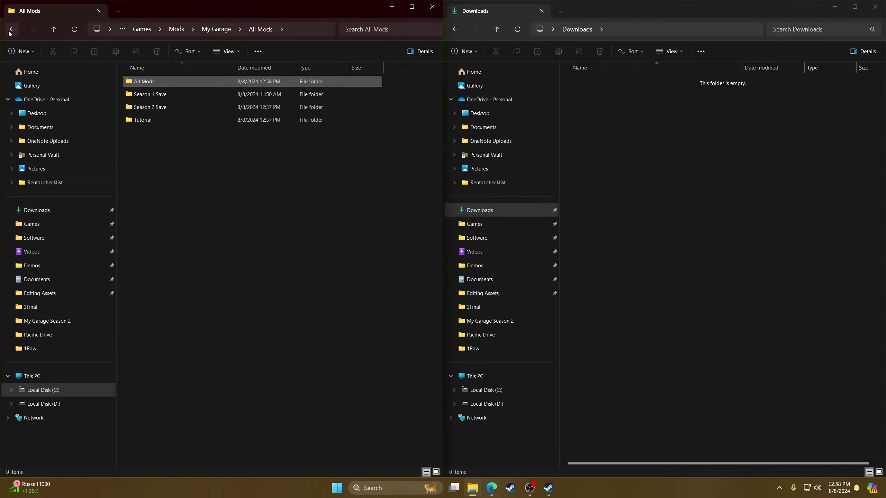
double_click(151, 119)
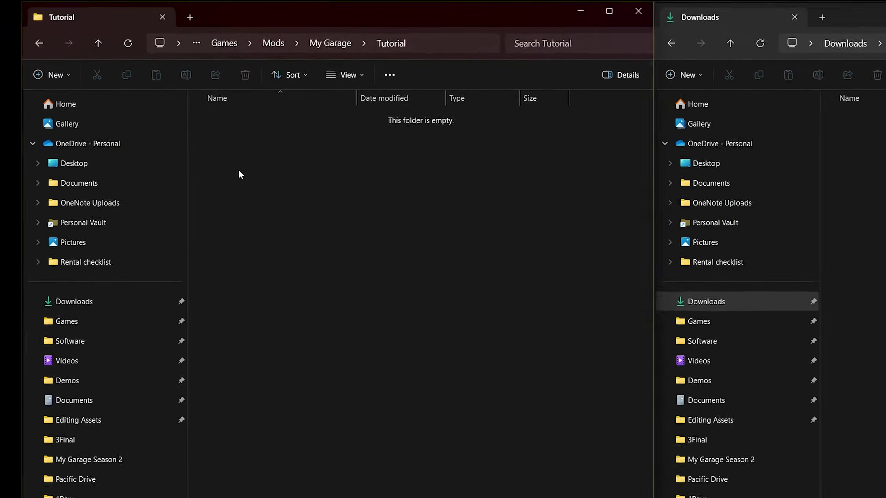
left_click(39, 43)
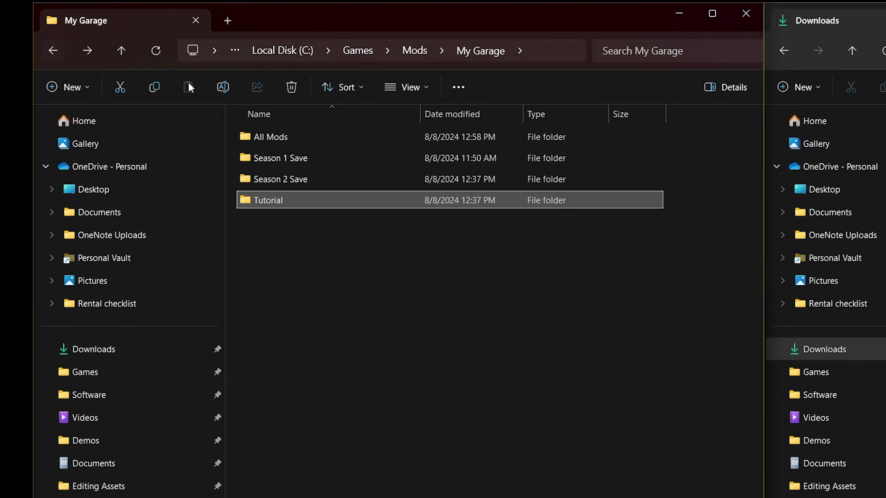
double_click(281, 136)
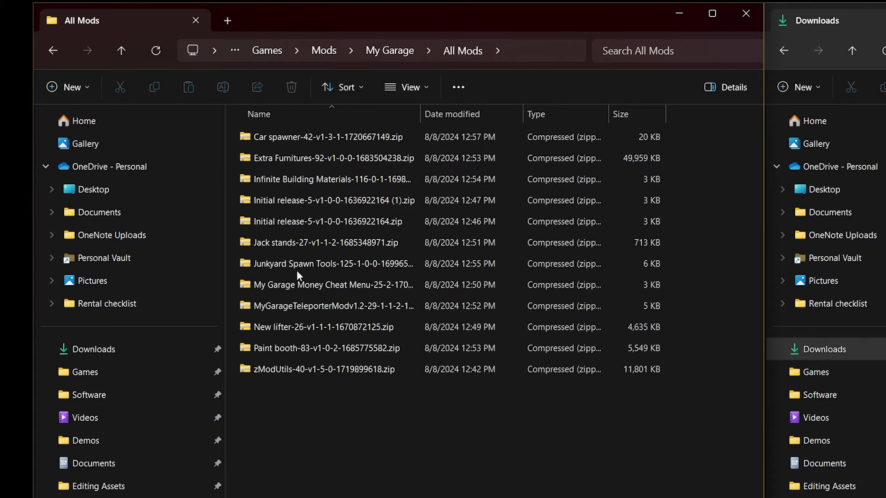
- Copy every mod zip except zModUtils from All Mods into the Tutorial folder
left_click(291, 136)
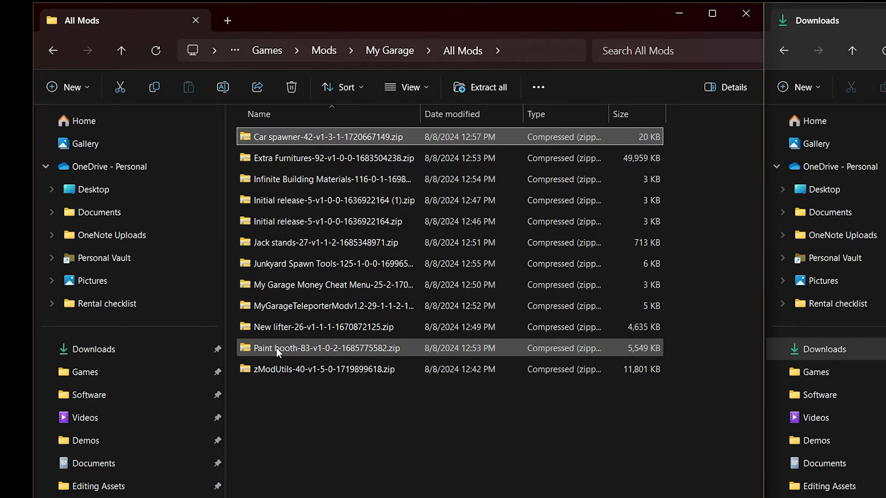
left_click(276, 347, "shift")
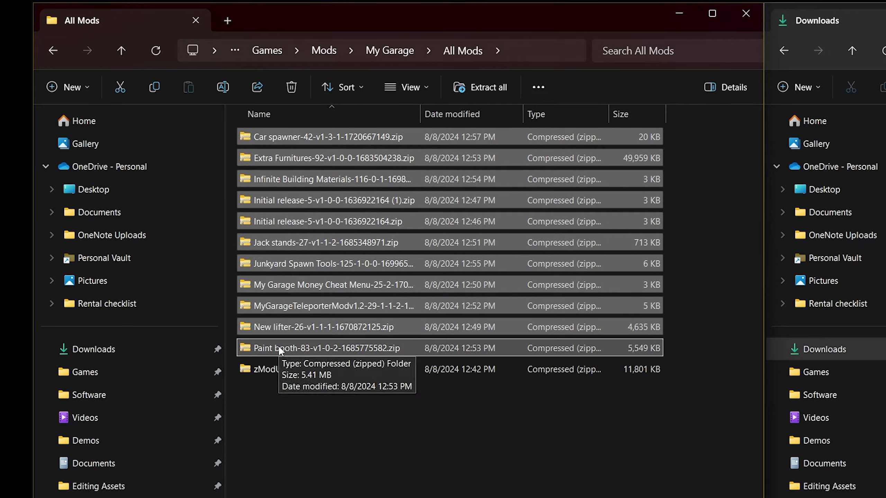
key("ctrl+c")
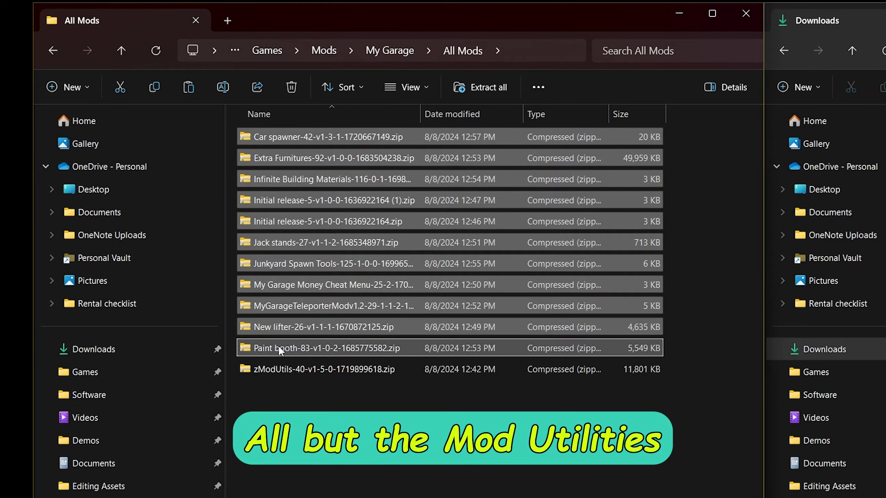
right_click(278, 345)
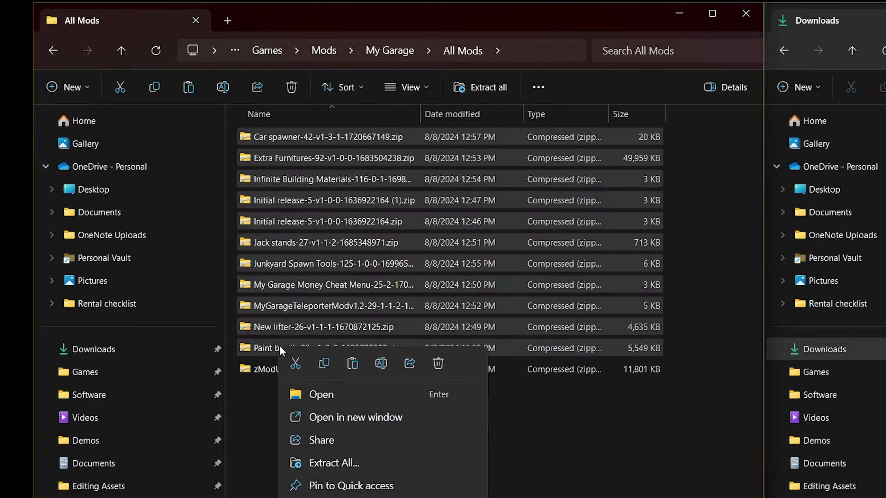
left_click(323, 364)
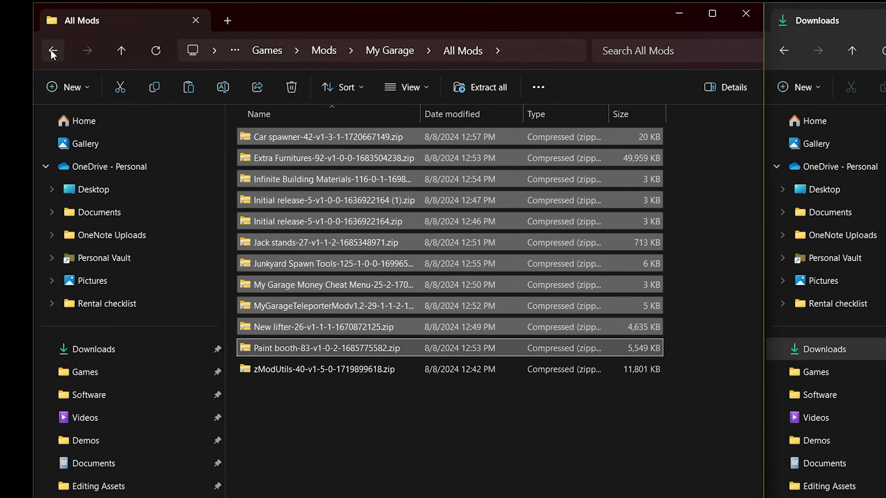
left_click(52, 50)
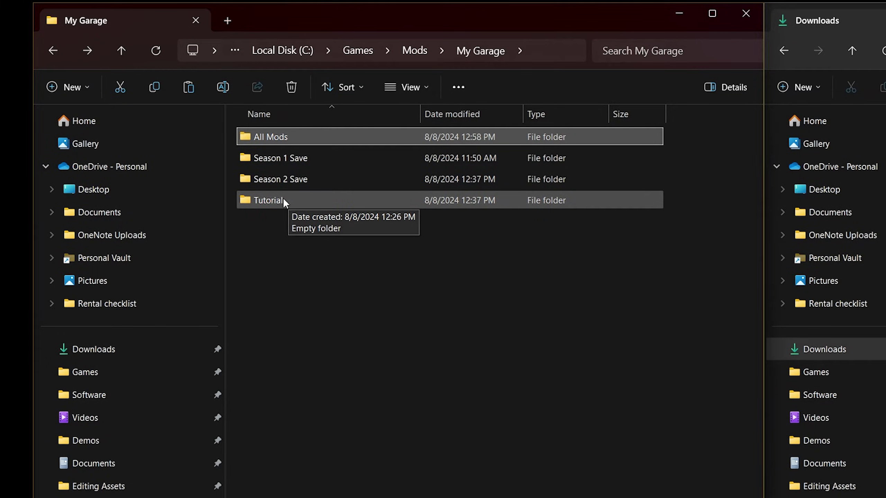
double_click(275, 198)
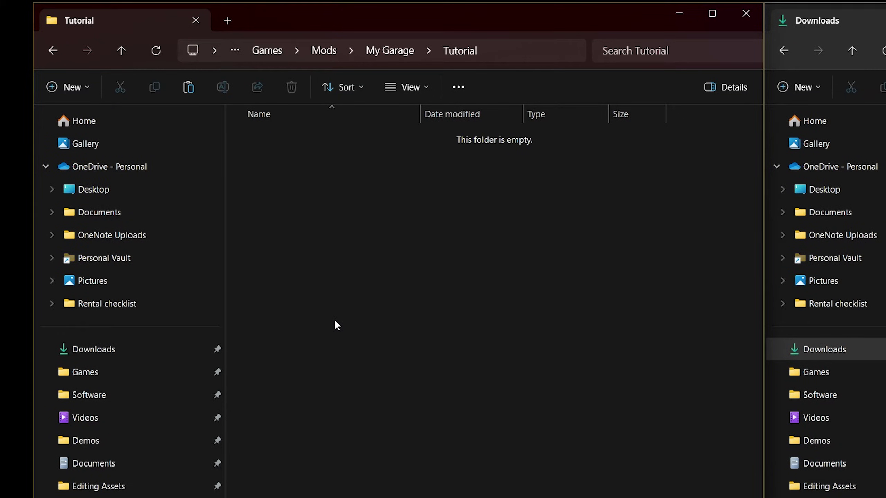
key("ctrl+v")
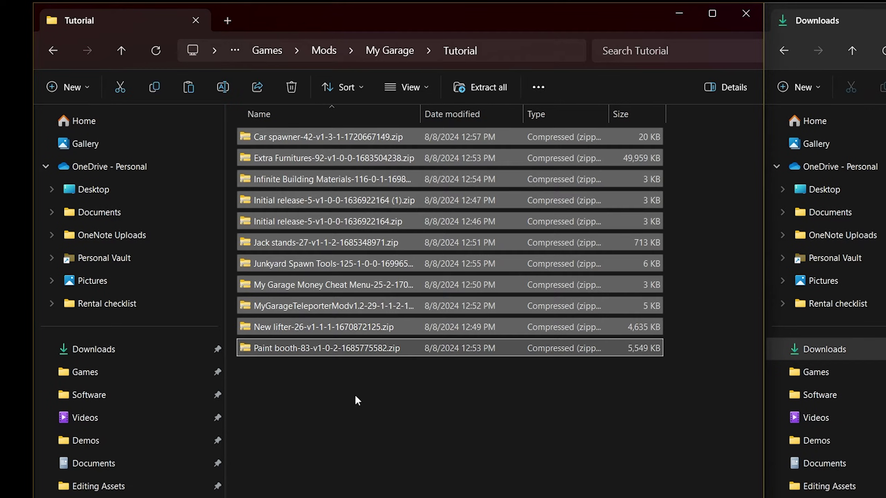
left_click(431, 434)
right_click(432, 430)
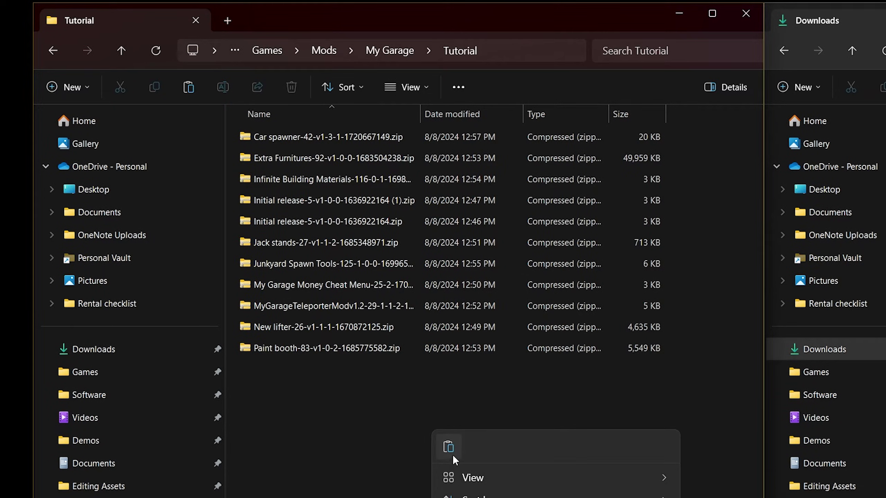
left_click(352, 490)
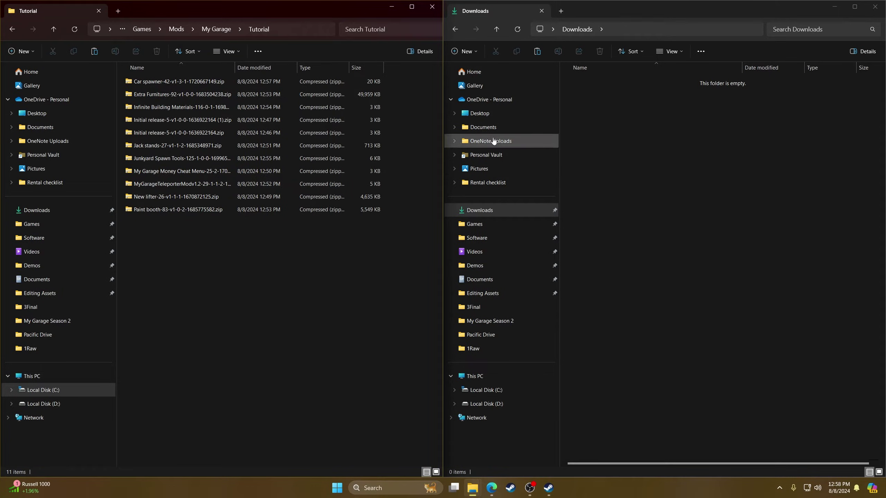
- Close the Downloads window, switch to Steam and browse the local files of My Garage
left_click(875, 8)
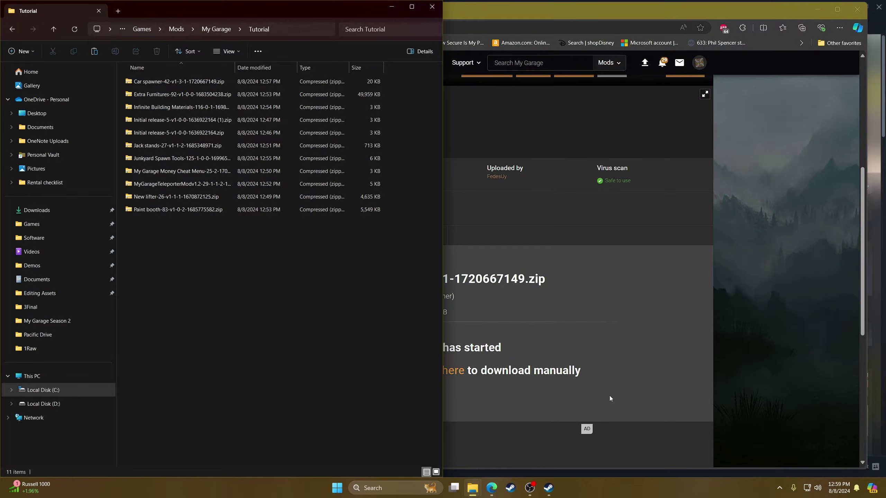
left_click(549, 492)
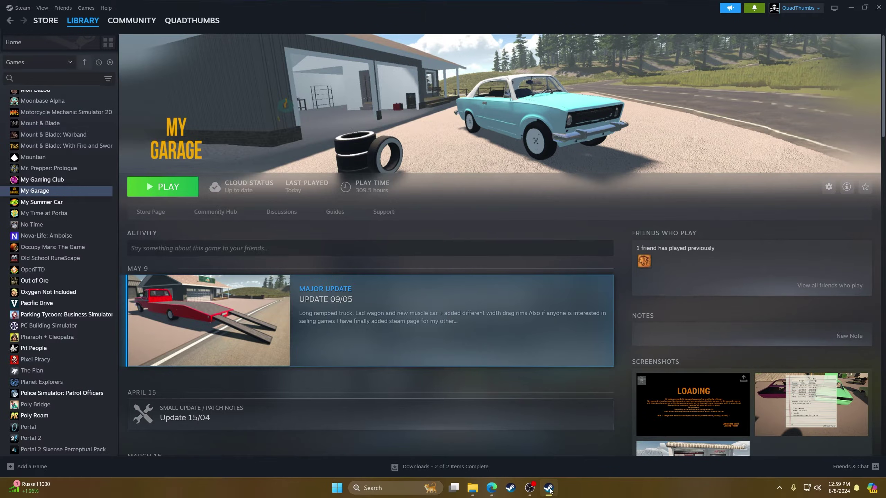
right_click(33, 193)
mouse_move(63, 242)
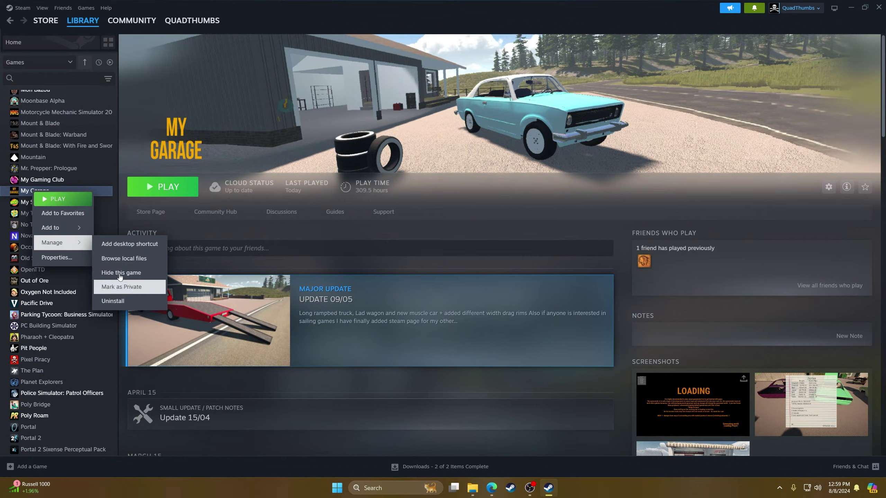
left_click(136, 258)
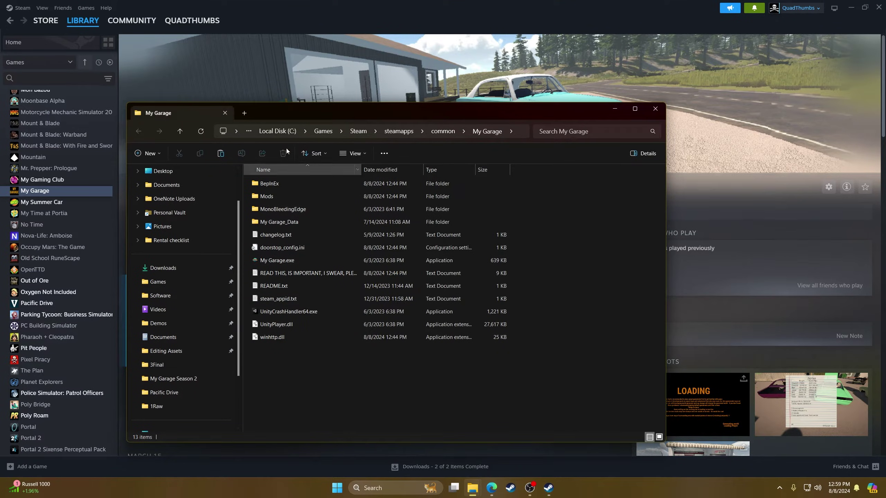
- Tile the game's installation folder window side by side with the Tutorial folder window
double_click(550, 112)
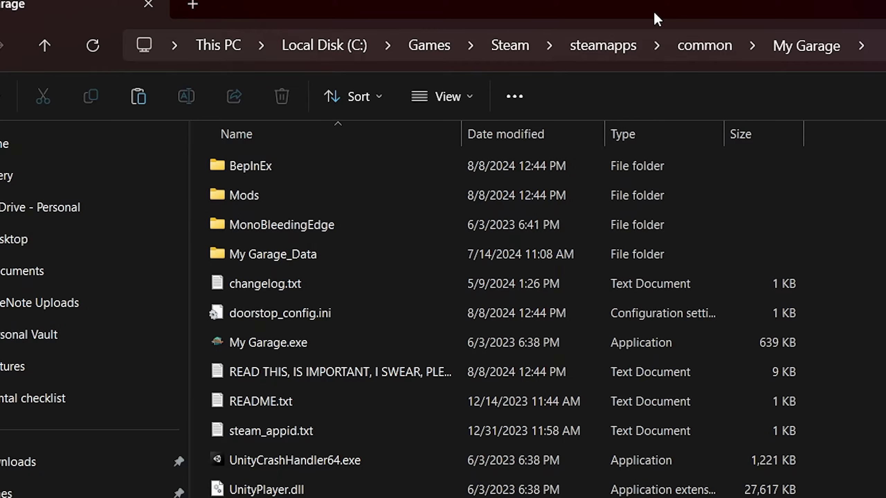
key("super+Right")
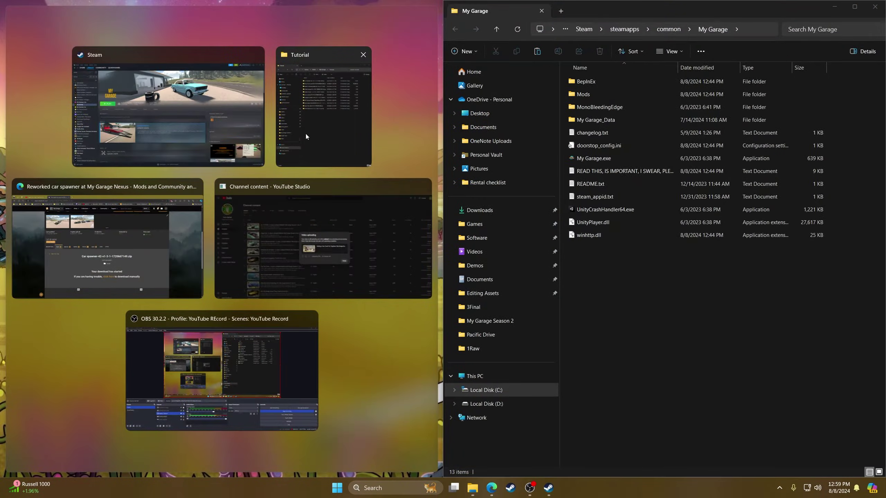
left_click(309, 115)
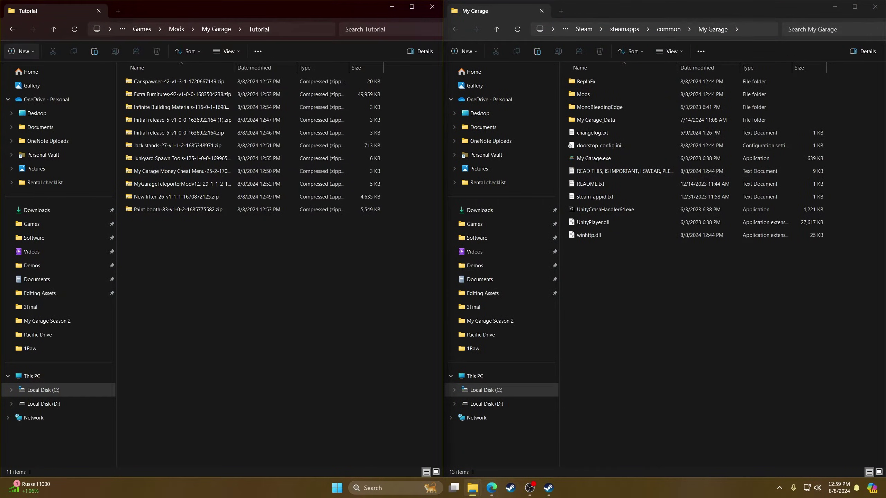
- Open the Mods folder inside the game's installation folder, keeping the Tutorial folder open in the other window
left_click(13, 29)
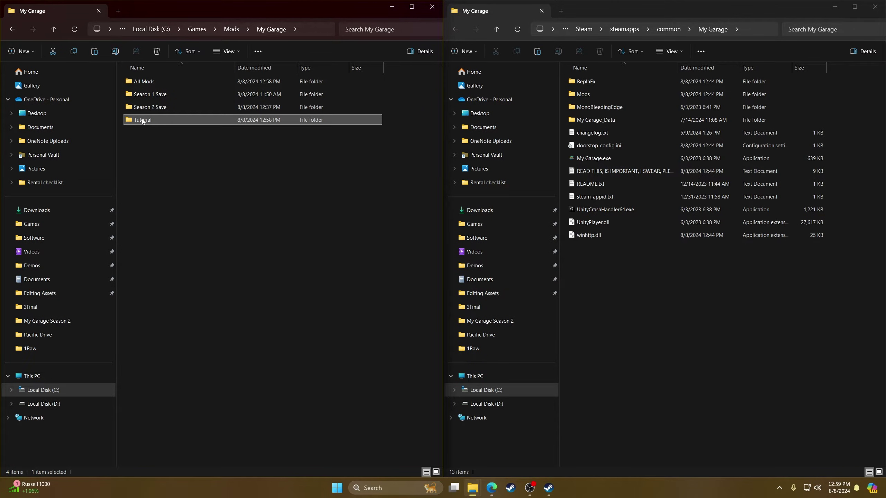
double_click(143, 121)
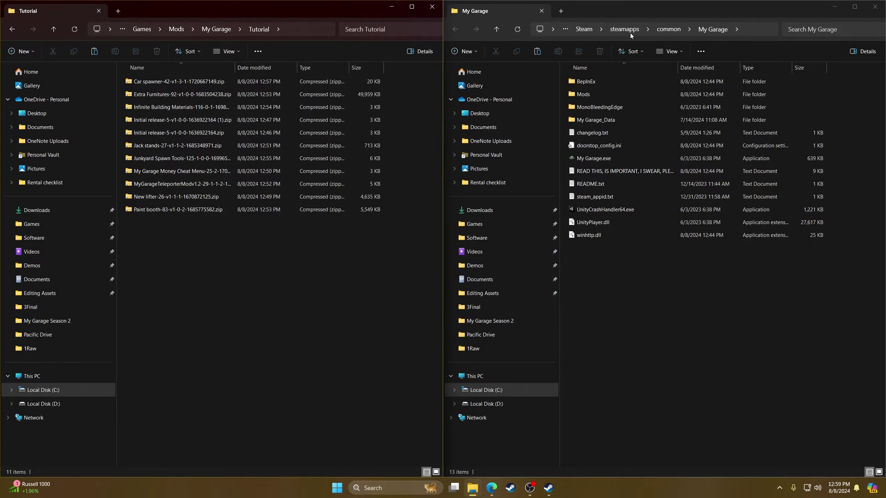
left_click(716, 12)
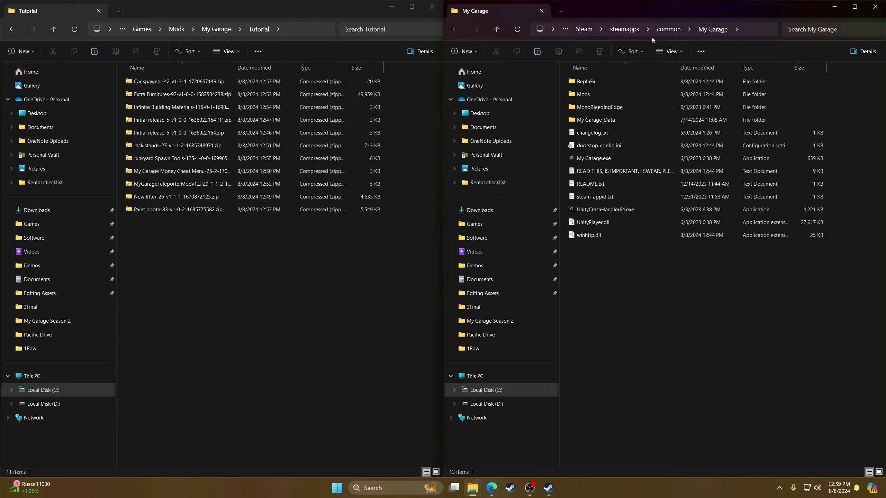
double_click(591, 96)
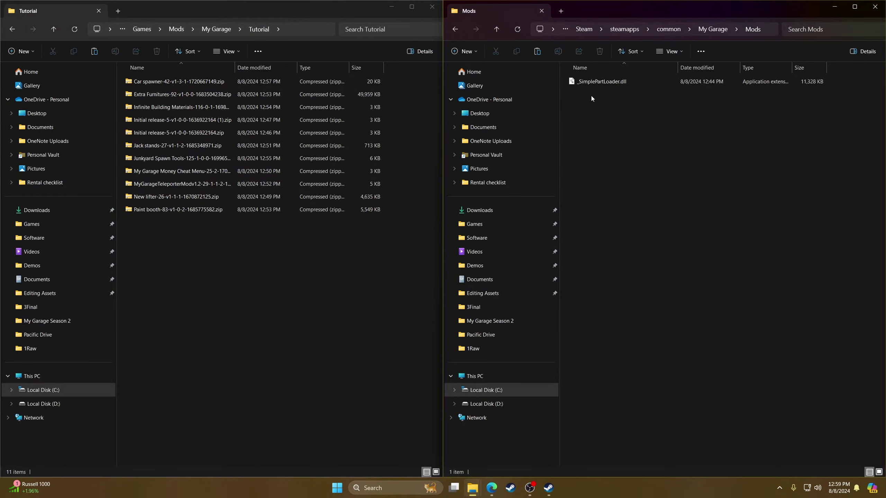
left_click(259, 276)
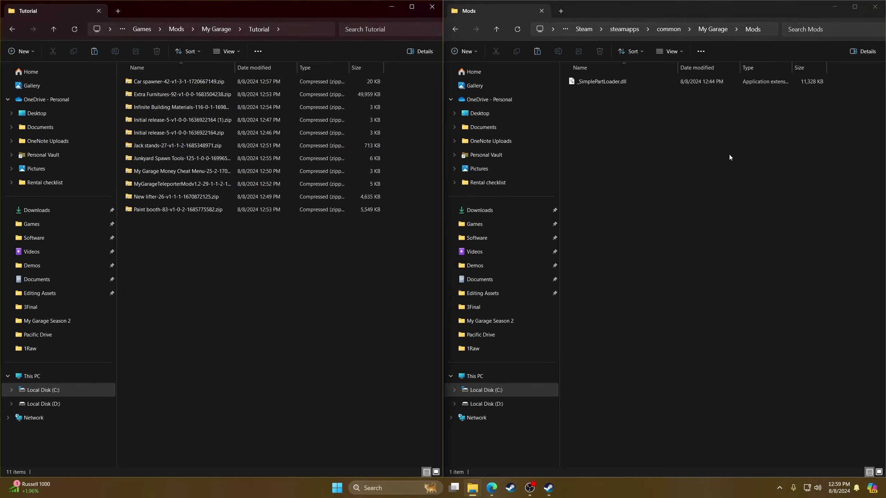
- Copy CarSpawner.dll and ExtraFurniture.dll from the Car spawner and Extra Furnitures zips into the game's Mods folder
double_click(161, 82)
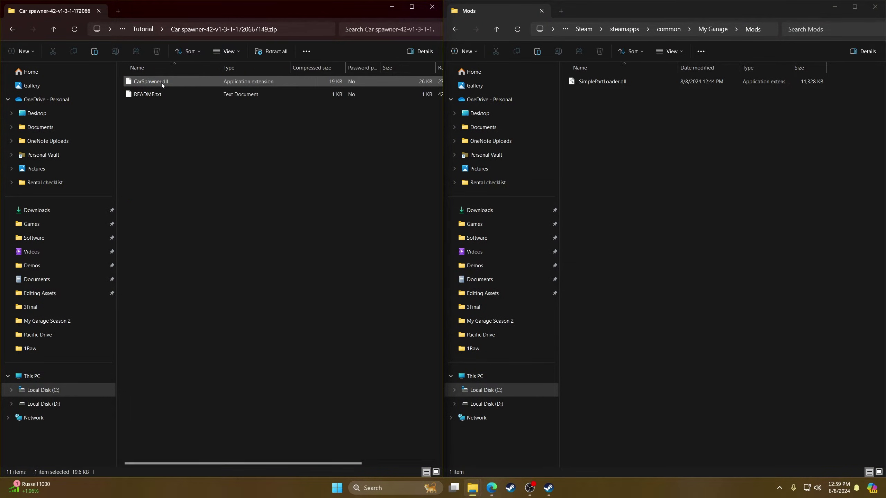
left_click_drag(153, 80, 682, 228)
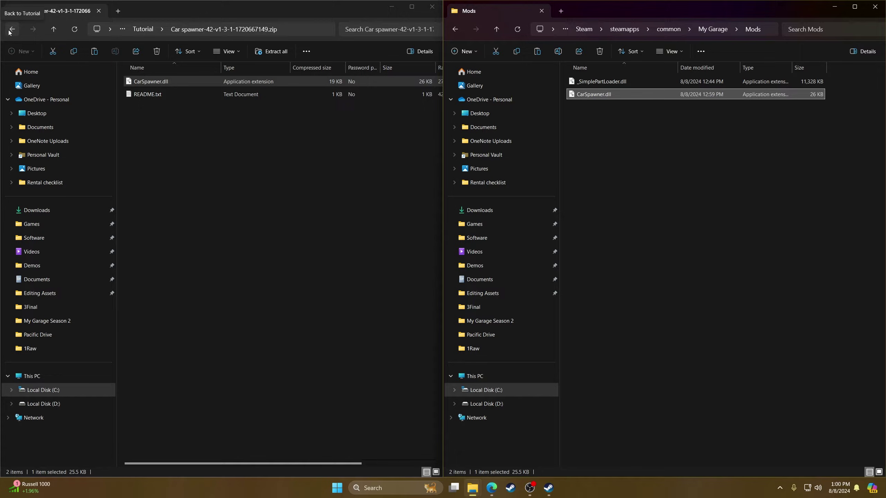
left_click(10, 32)
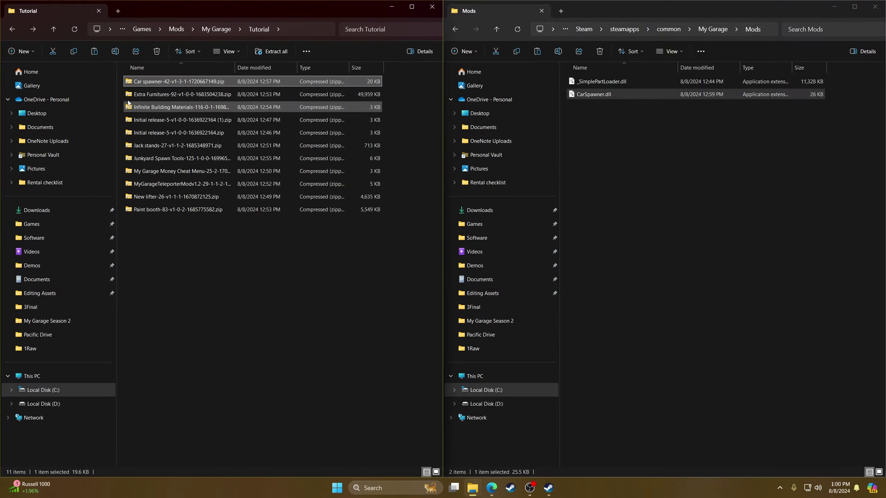
double_click(162, 94)
left_click_drag(142, 83, 628, 181)
left_click(12, 29)
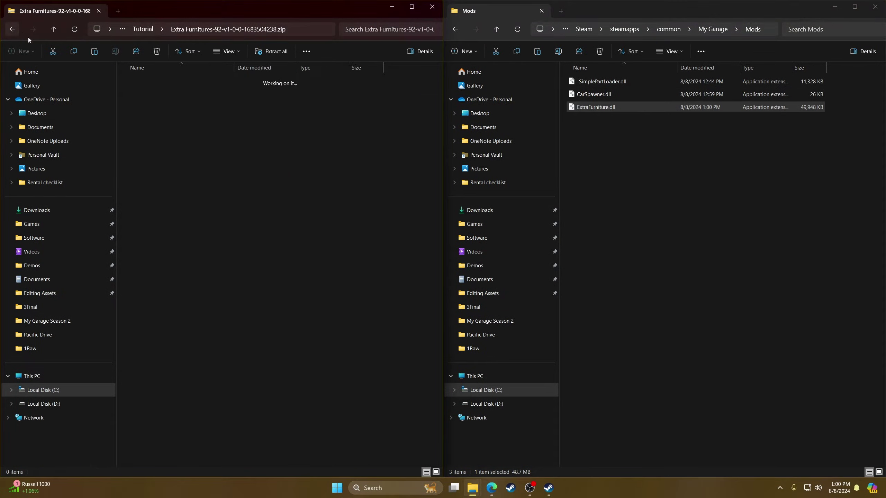
- Copy the mod file from the Infinite Building Materials zip into the game's Mods folder and return to Tutorial
double_click(160, 106)
left_click_drag(151, 78, 624, 209)
left_click(12, 28)
left_click(181, 119)
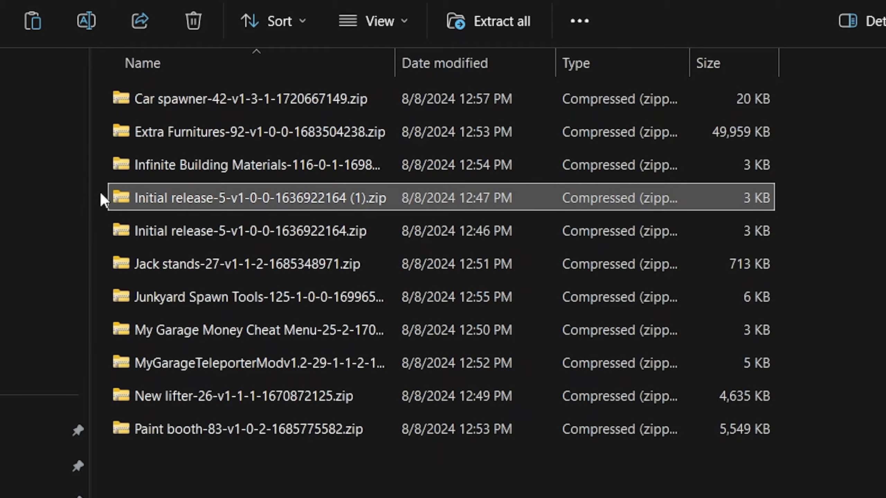
left_click(187, 231, "ctrl")
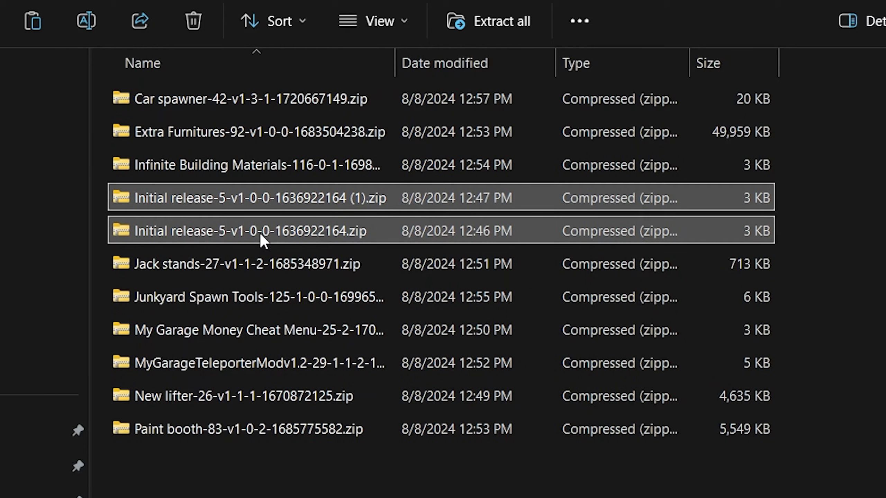
key("Delete")
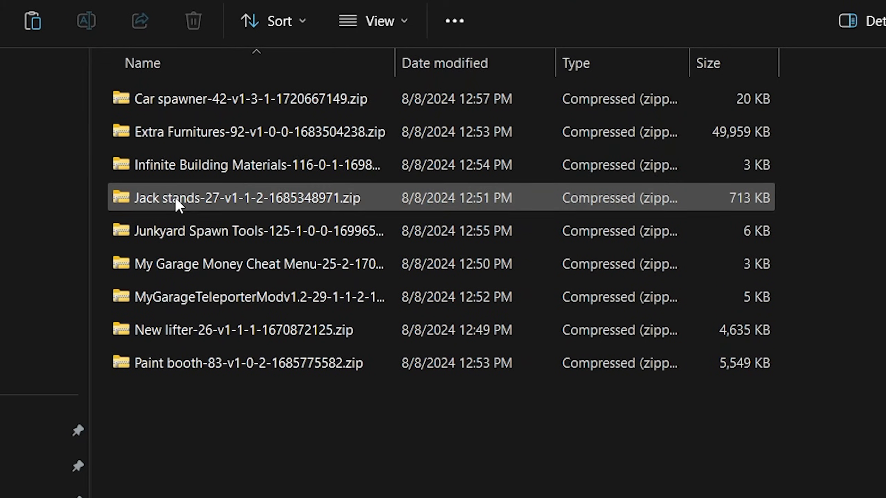
- Copy JackStand.dll and xnmJunkyardSpawnTools.dll from the Jack stands and Junkyard Spawn Tools zips into the game's Mods folder
double_click(174, 197)
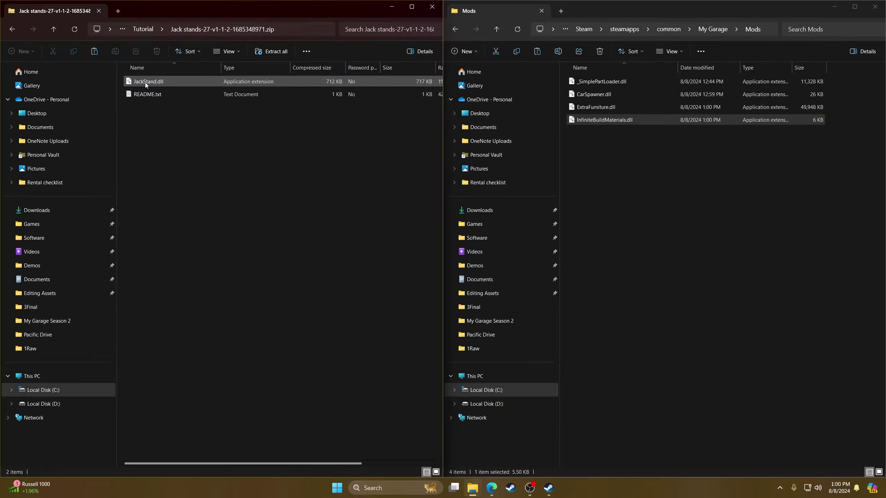
left_click_drag(146, 82, 603, 201)
left_click(12, 29)
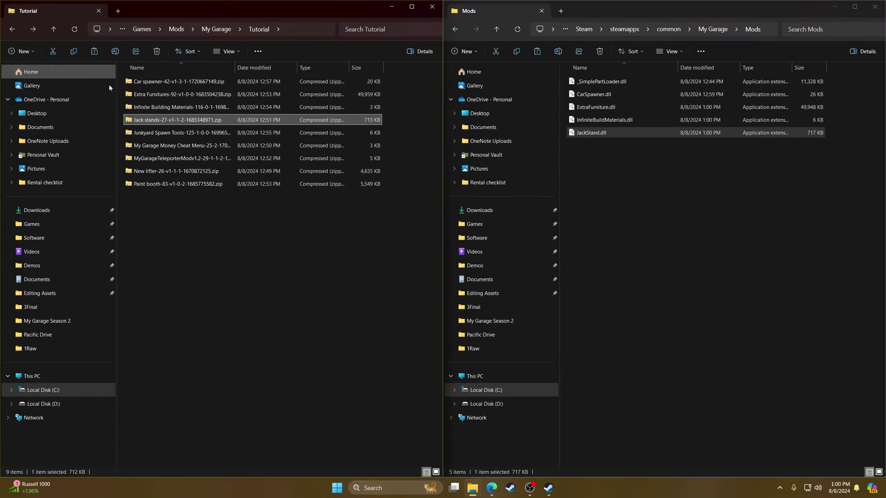
double_click(174, 132)
left_click_drag(150, 93, 662, 209)
left_click(12, 29)
- Copy MyGarageMoneyCheat.dll and MyGarageTeleporterMod.dll from their zips into the game's Mods folder and return to Tutorial
double_click(175, 146)
double_click(174, 158)
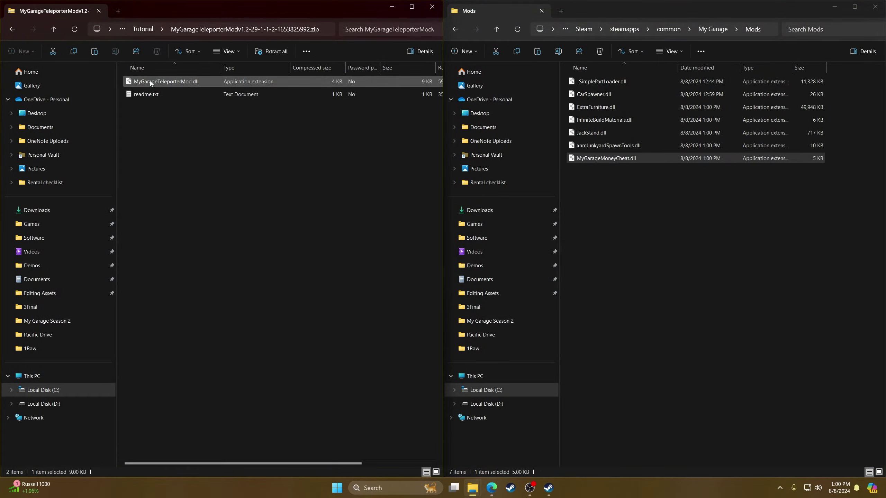
left_click(12, 29)
- Copy MoreLiftersReworked.dll and PaintBooth.dll from the New lifter and Paint booth zips into the game's Mods folder
double_click(178, 171)
left_click_drag(150, 82, 662, 209)
left_click(12, 29)
double_click(174, 184)
mouse_move(149, 81)
left_mouse_down()
mouse_move(688, 307)
mouse_move(663, 244)
left_mouse_up()
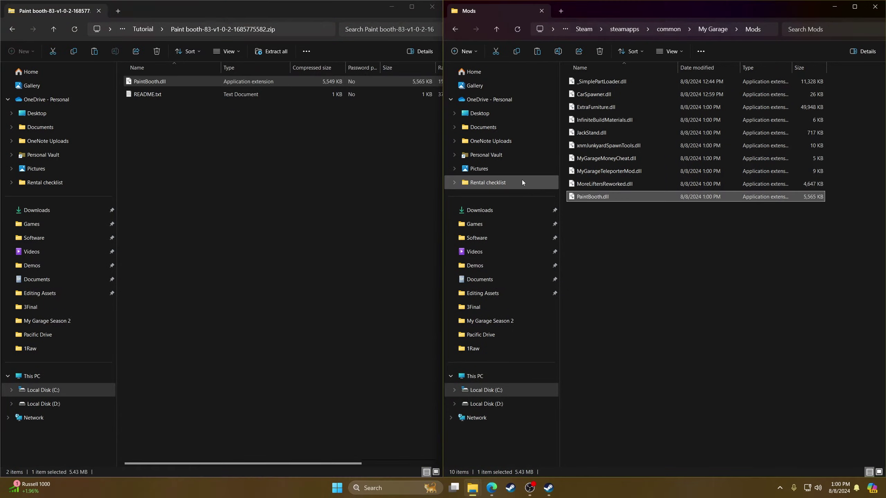
- Review how the mod zips are organized in the Season 2 Save and Tutorial folders inside My Garage
left_click(13, 29)
left_click(12, 29)
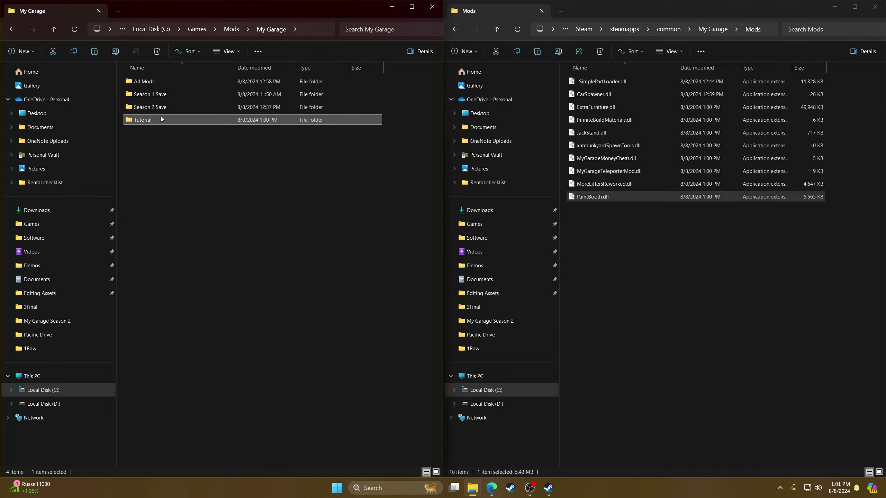
double_click(160, 106)
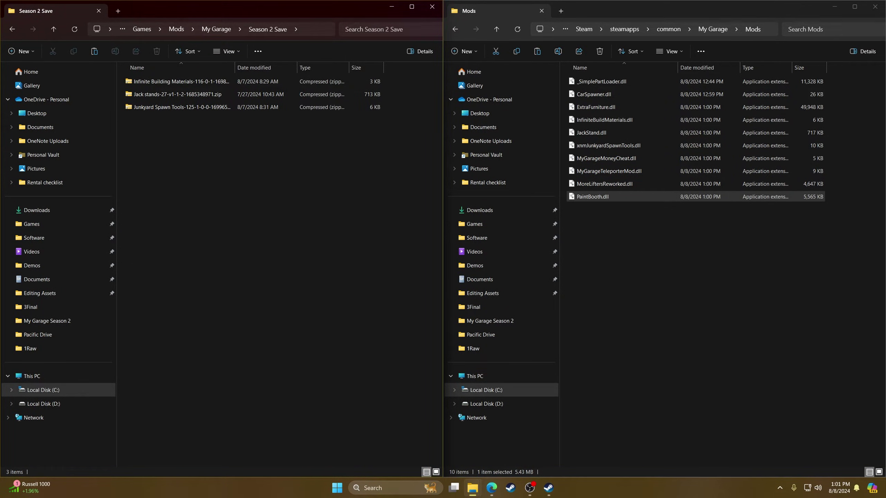
left_click(8, 30)
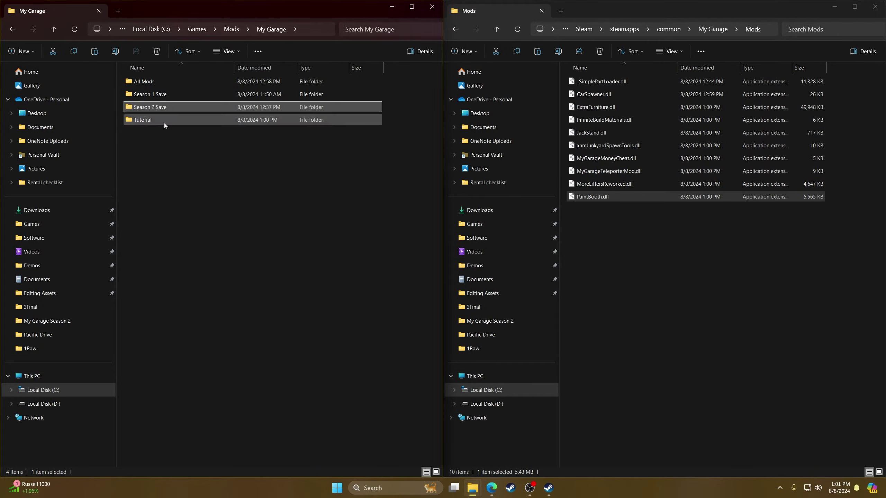
double_click(153, 120)
left_click(12, 30)
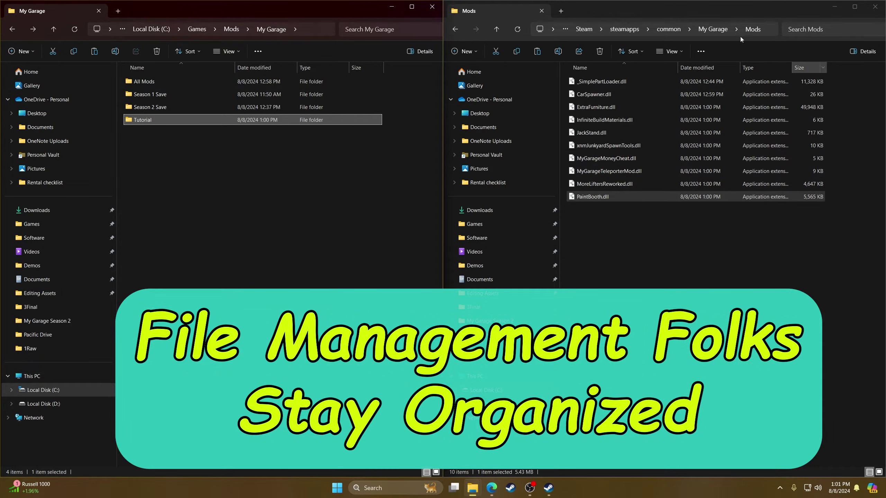
- Close both folder windows and launch My Garage from the Steam library
left_click(874, 6)
left_click(432, 7)
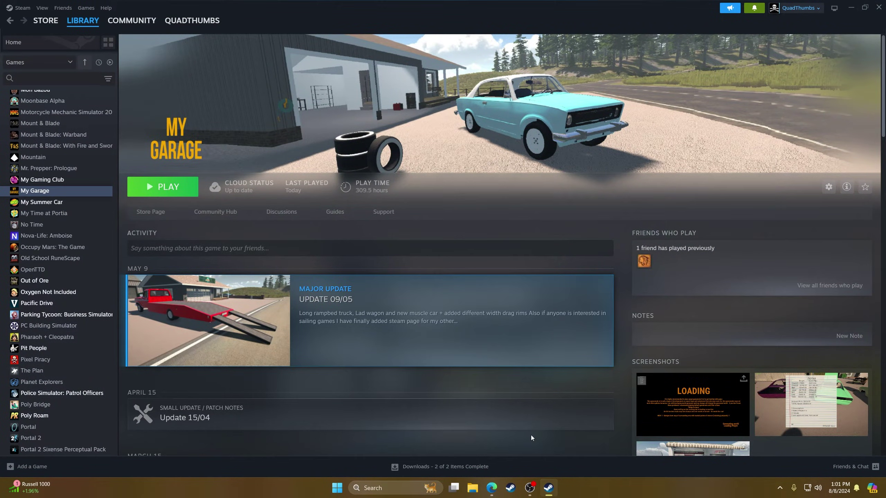
left_click(166, 188)
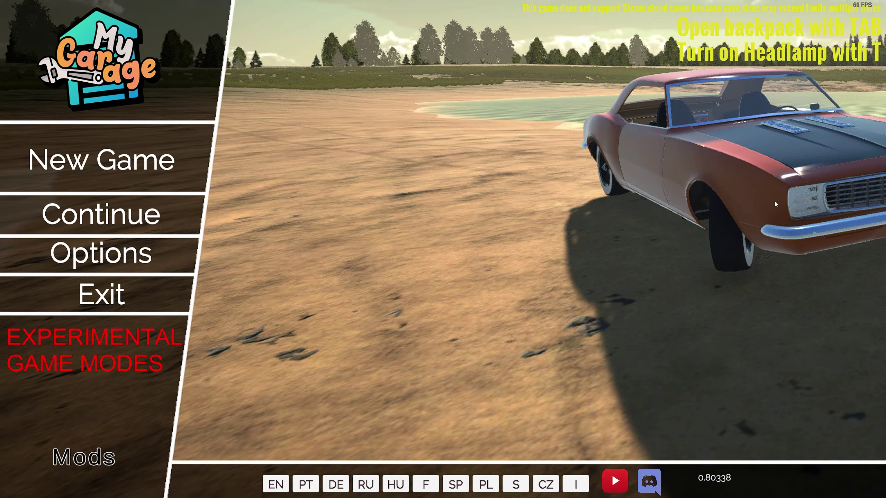
- Open the list of loaded mods from the game's main menu and look through all its entries
left_click(93, 458)
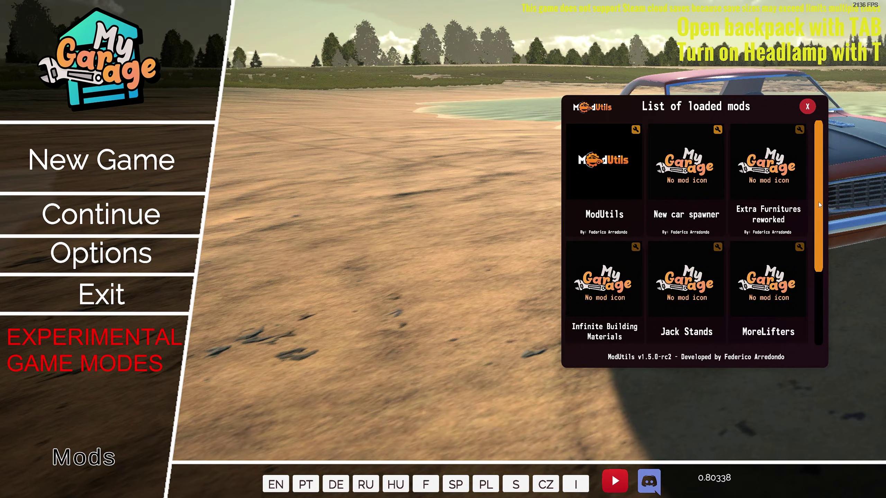
left_click_drag(818, 202, 749, 151)
left_click_drag(817, 203, 831, 298)
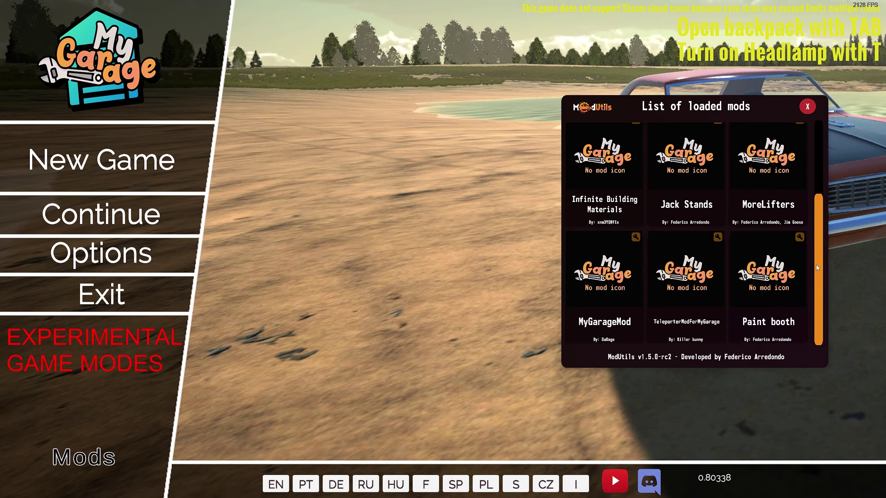
left_click_drag(817, 268, 815, 162)
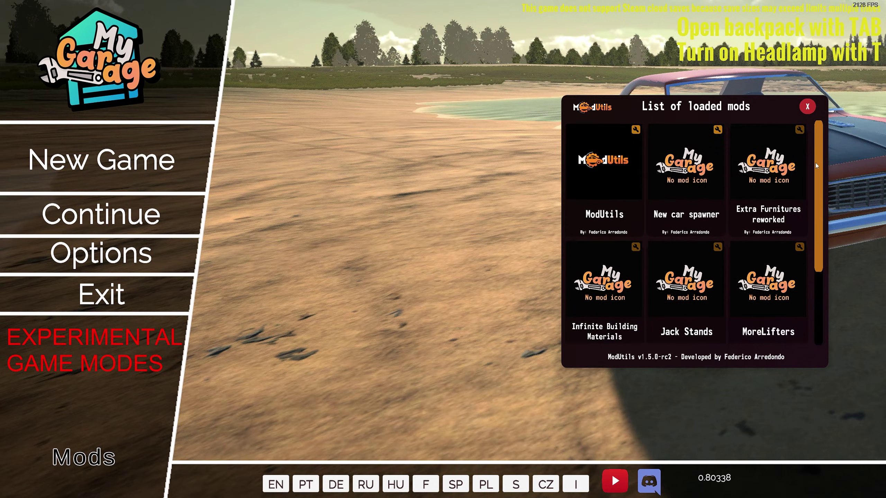
- Set the New car spawner's spawn menu shortcut to LeftControl + B and close the mods list
left_click(718, 131)
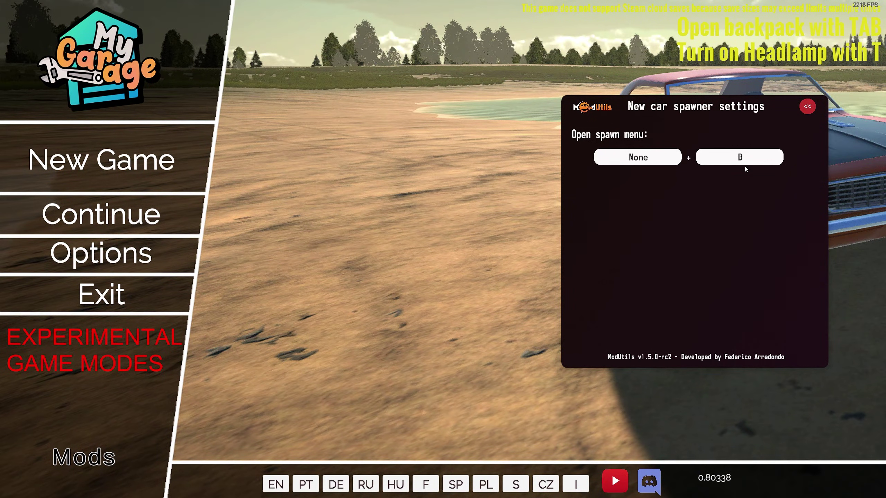
left_click(660, 160)
key("ctrl")
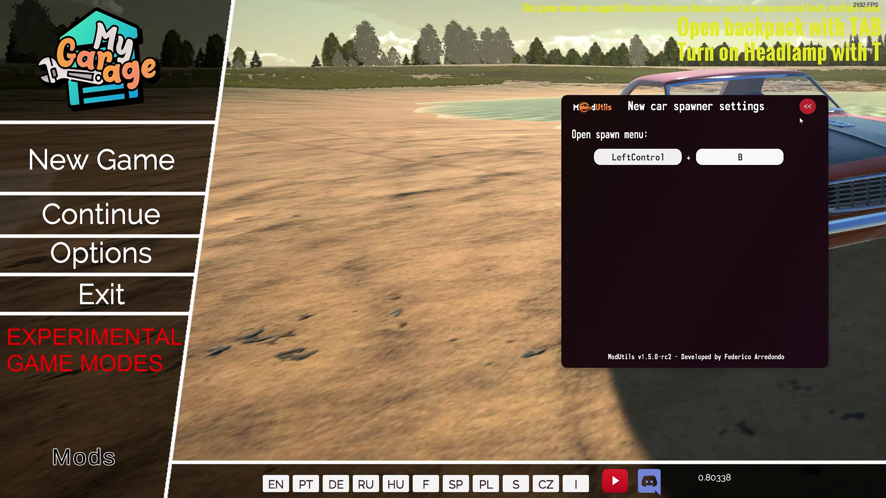
left_click(807, 108)
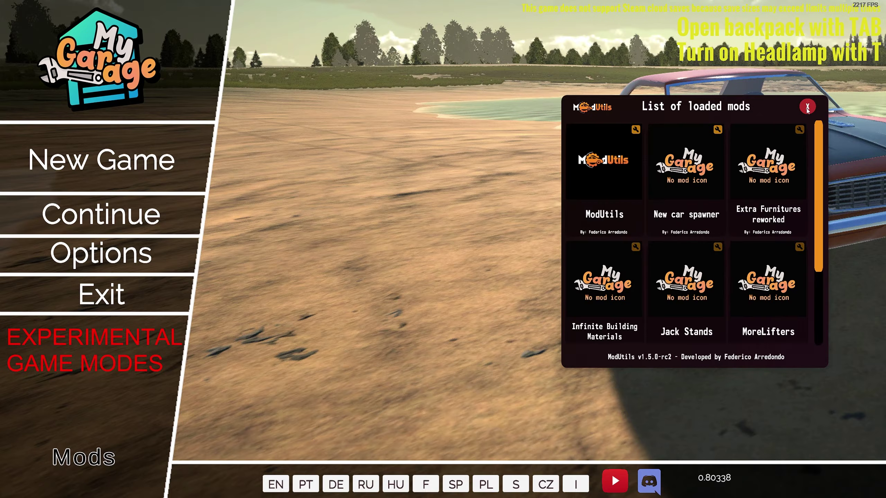
left_click(806, 111)
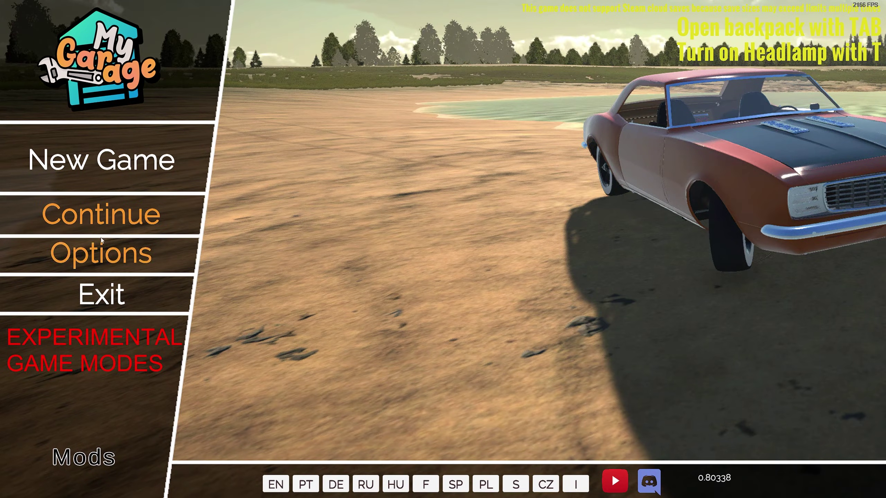
- Start a new game in empty save slot 2 with map extension enabled and winter disabled
left_click(136, 216)
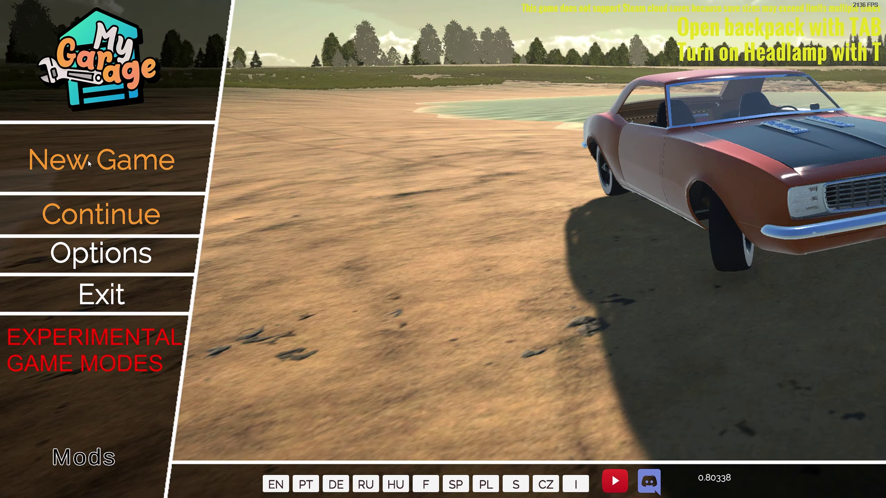
left_click(101, 160)
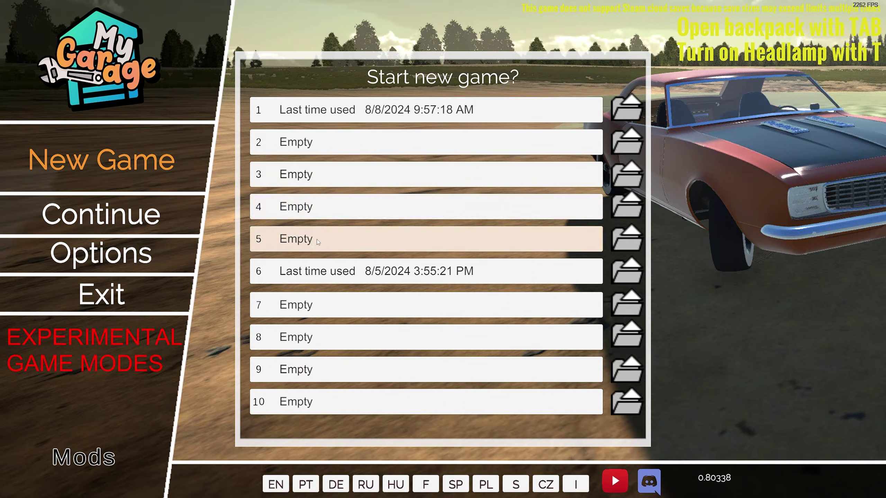
left_click(317, 142)
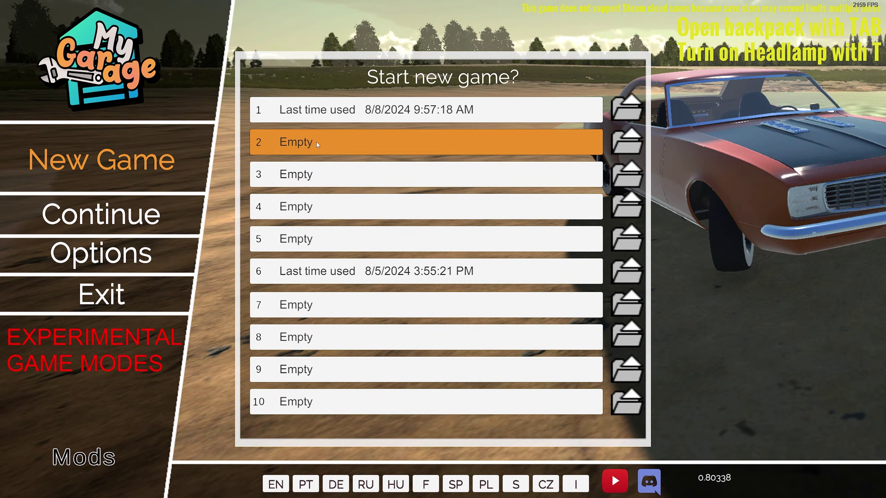
left_click(316, 142)
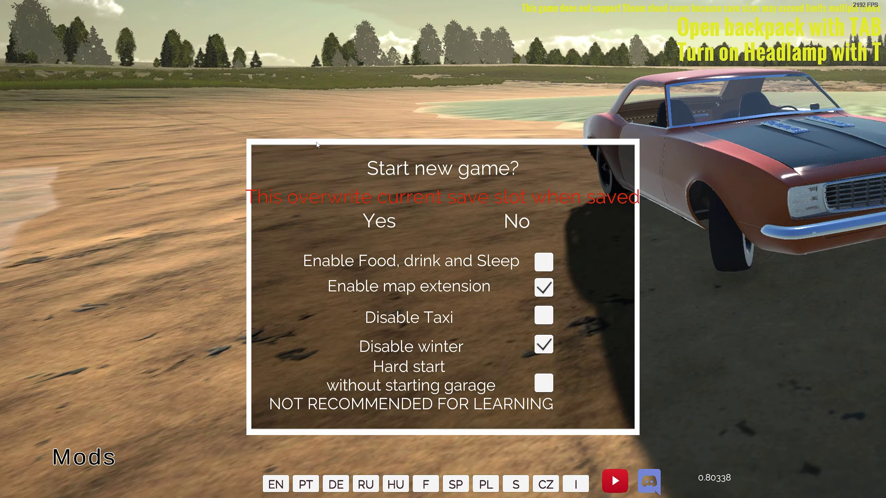
left_click(380, 223)
- Pause the game, open the money cheat mod's menu and give 5000$ repeatedly until the balance reaches 55000
key("a")
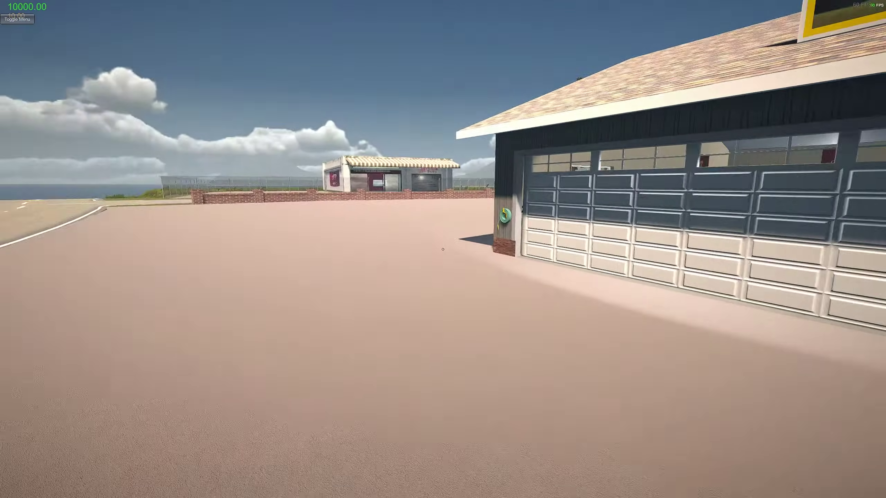
key("s")
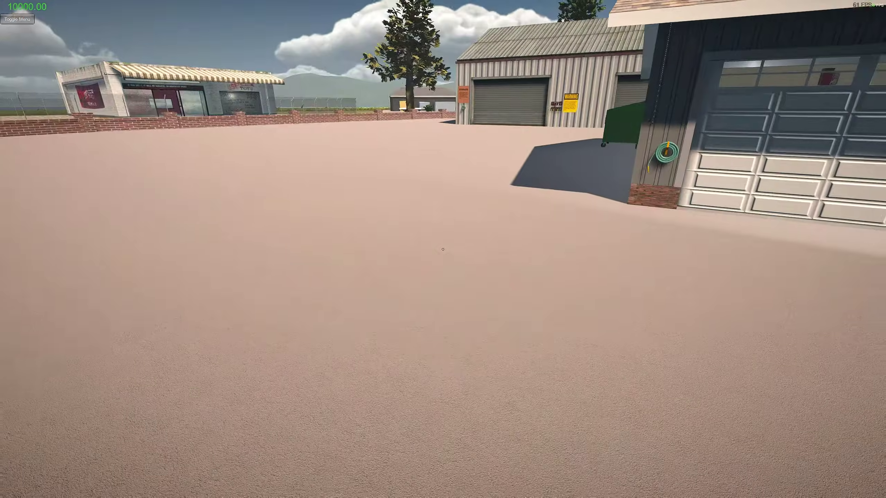
key("Escape")
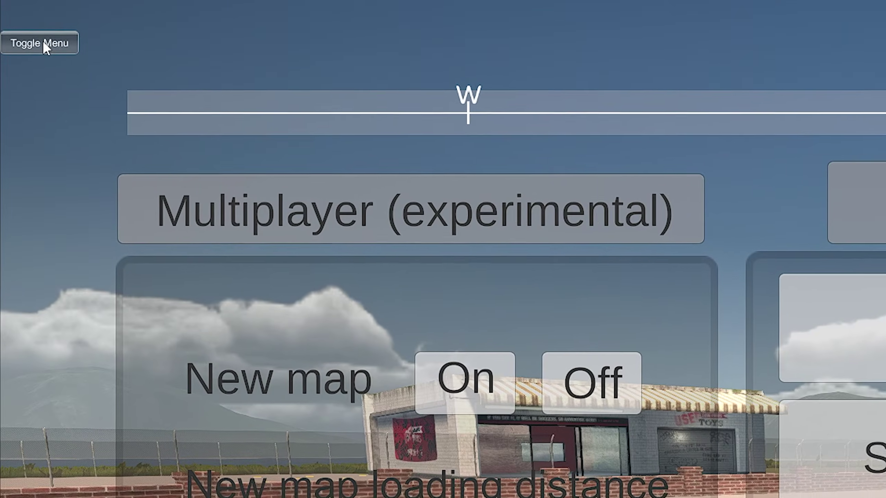
left_click(25, 43)
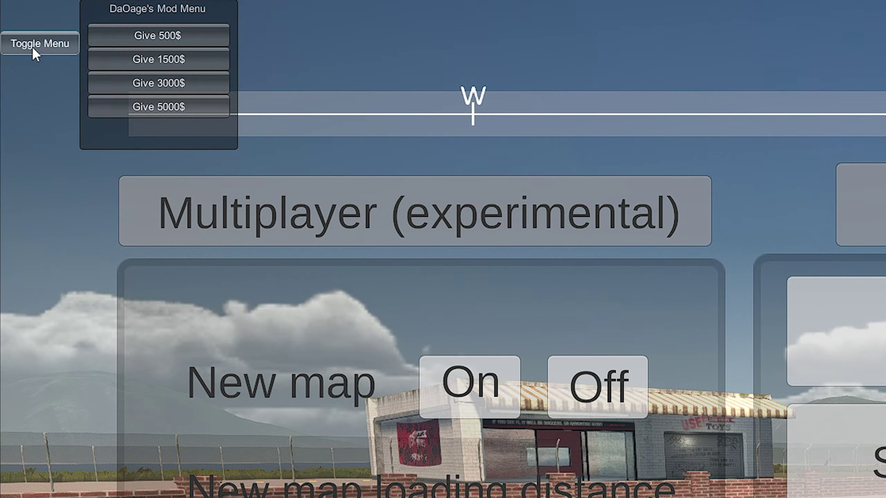
left_click(156, 109)
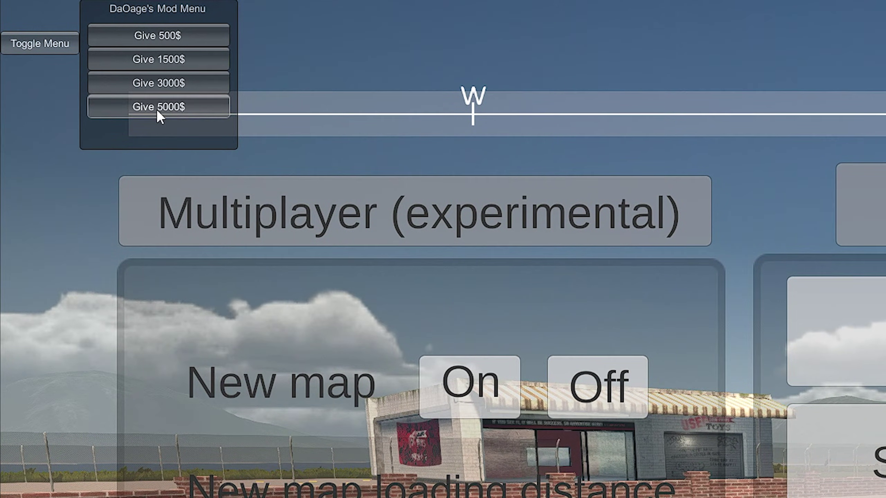
left_click(156, 110)
key("Escape")
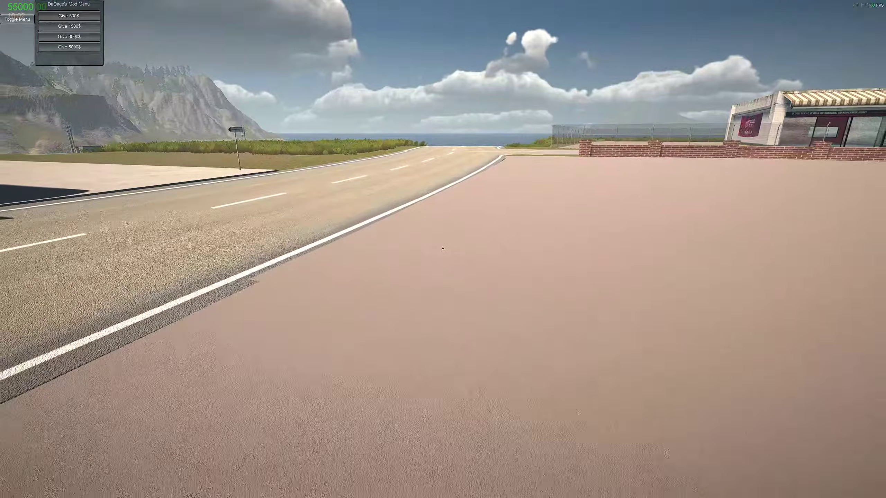
- Pause again to hide the money cheat menu, resume the game and walk toward the garage
key("Escape")
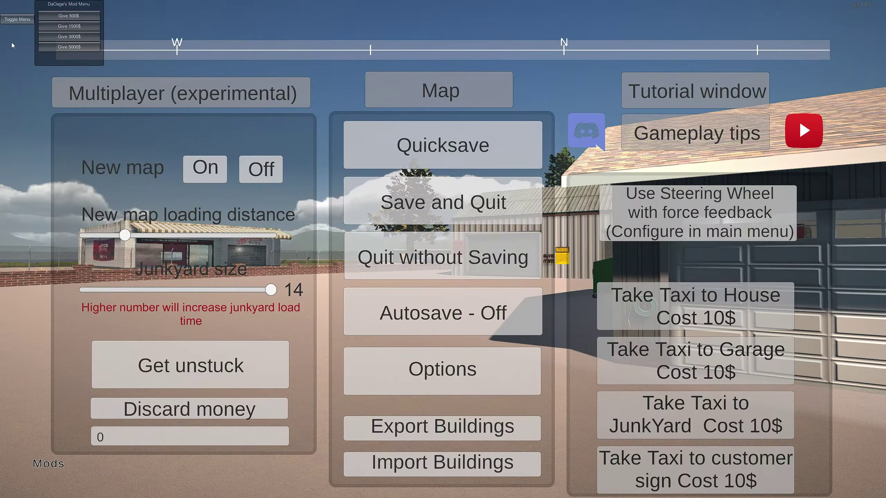
left_click(16, 19)
key("Escape")
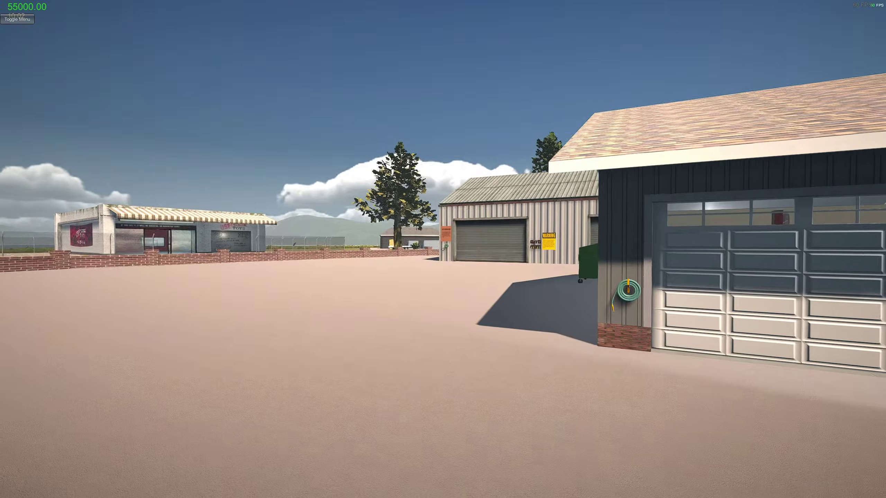
key("w")
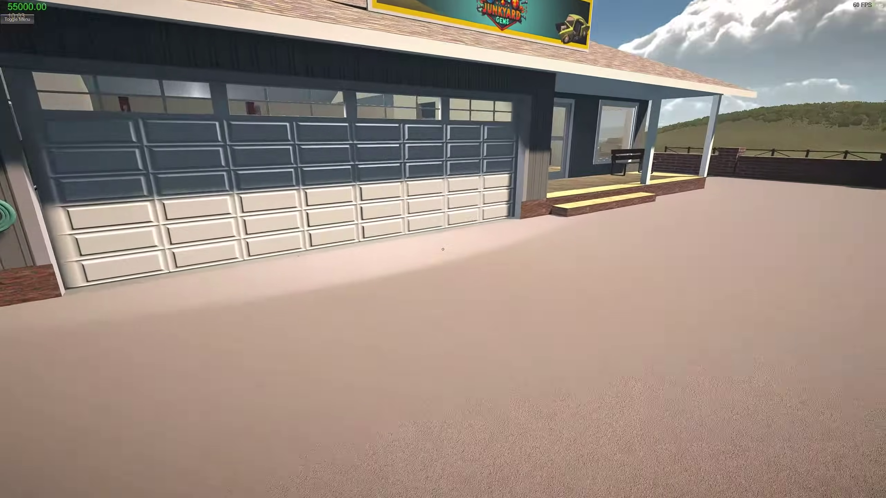